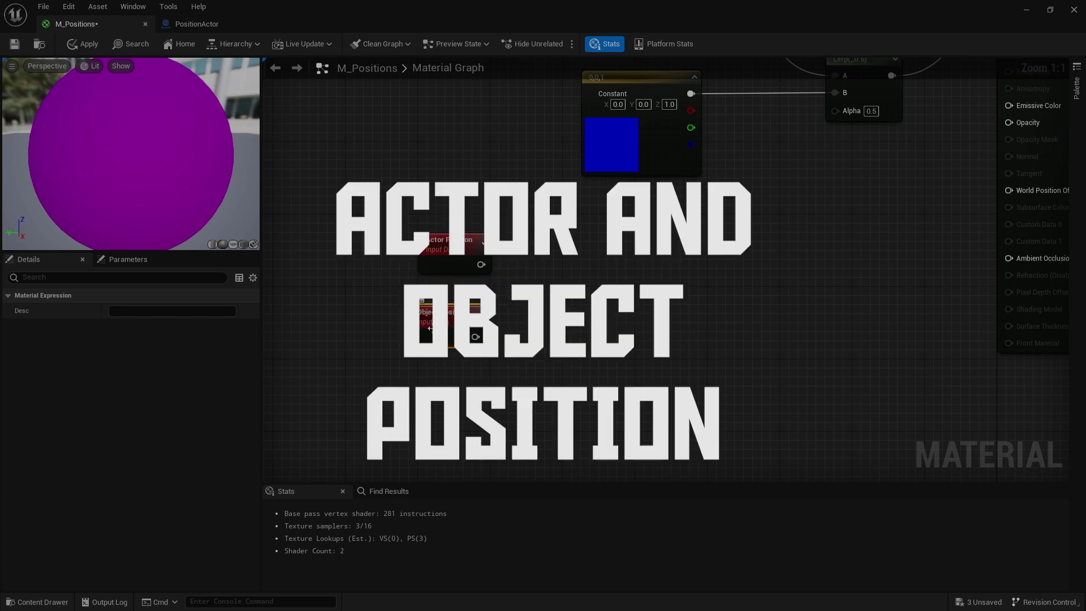
Add a ComponentMask node fed by Actor Position, line it up beside that node, and mask only the B channel
{"action": "right_click_drag", "start_coordinate": [568, 195], "coordinate": [541, 270]}
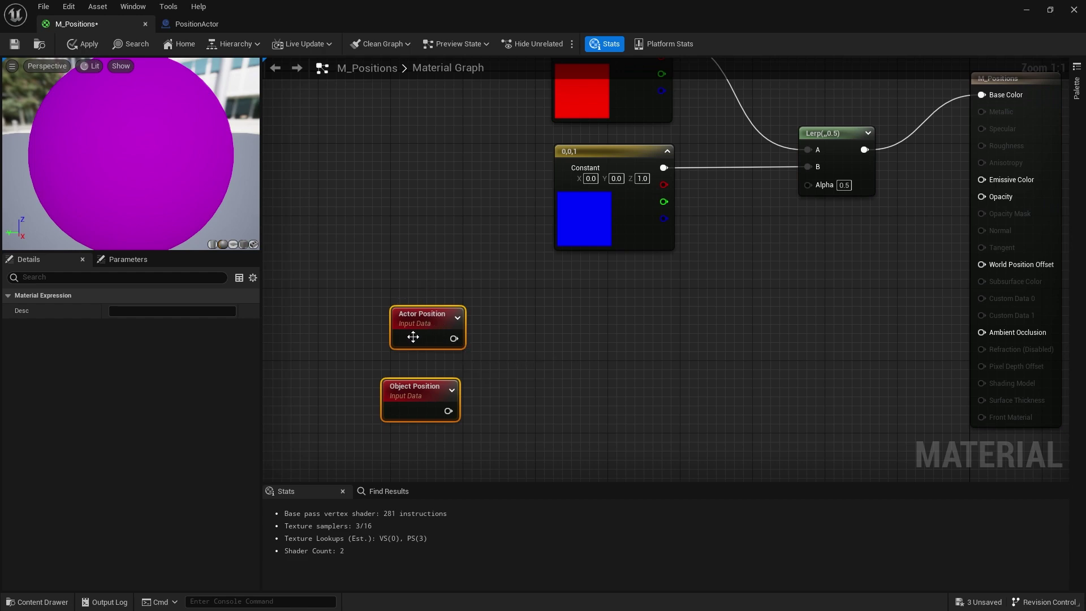
{"action": "left_click_drag", "start_coordinate": [429, 334], "coordinate": [507, 354]}
{"action": "left_click", "coordinate": [460, 343]}
{"action": "type", "text": "mask"}
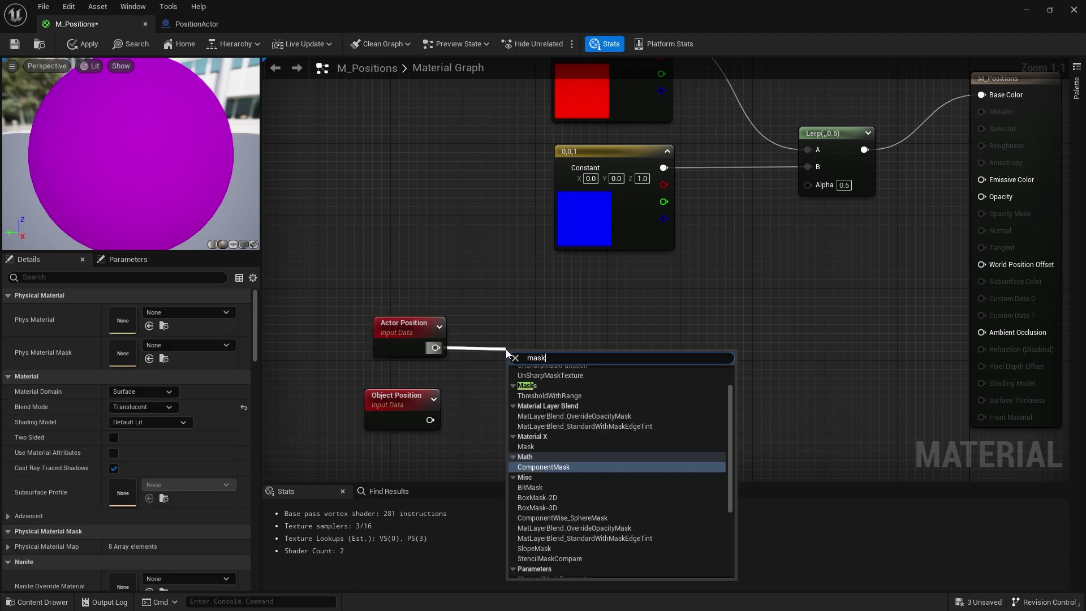
{"action": "key", "text": "Return"}
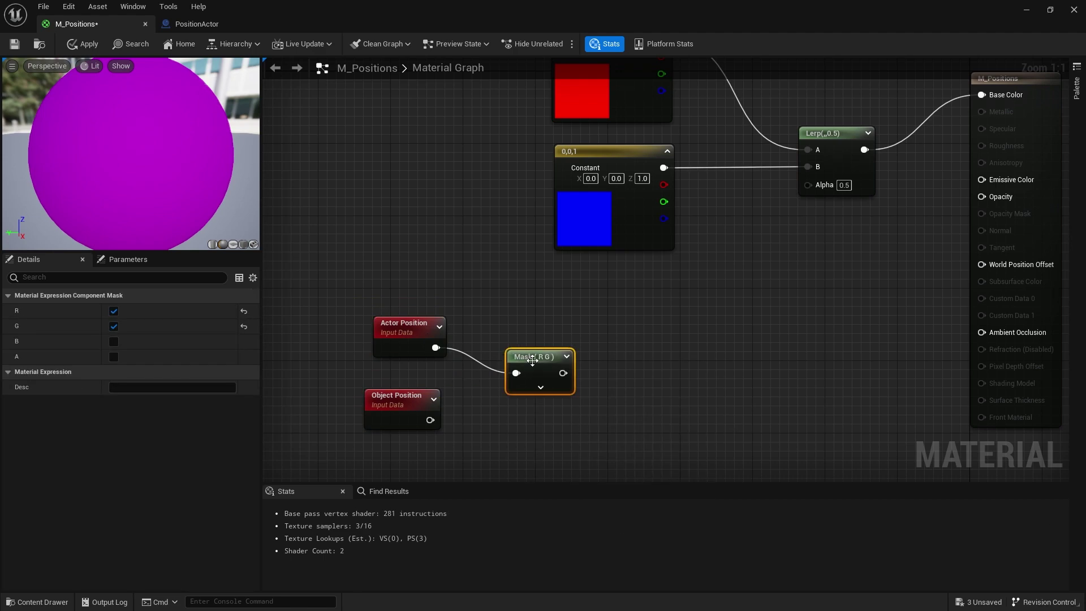
{"action": "left_click_drag", "start_coordinate": [533, 361], "coordinate": [544, 336]}
{"action": "left_click", "coordinate": [114, 311]}
{"action": "left_click", "coordinate": [113, 327]}
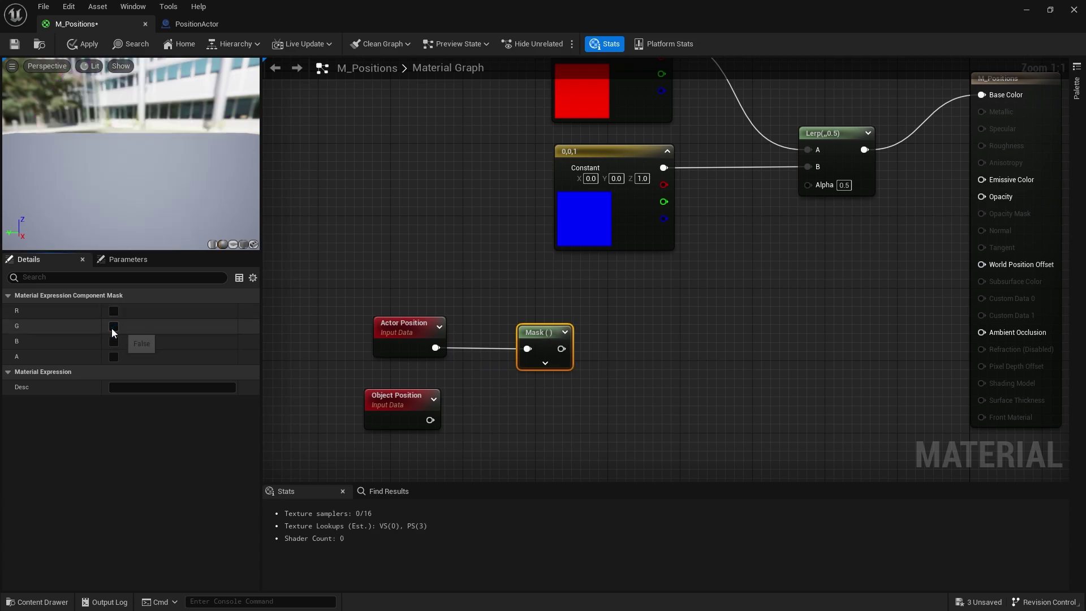
{"action": "left_click", "coordinate": [114, 341]}
Add a Divide node after the Mask and set its B value to 1000
{"action": "right_click_drag", "start_coordinate": [583, 416], "coordinate": [467, 384]}
{"action": "left_click_drag", "start_coordinate": [468, 383], "coordinate": [525, 378]}
{"action": "type", "text": "divide"}
{"action": "key", "text": "Return"}
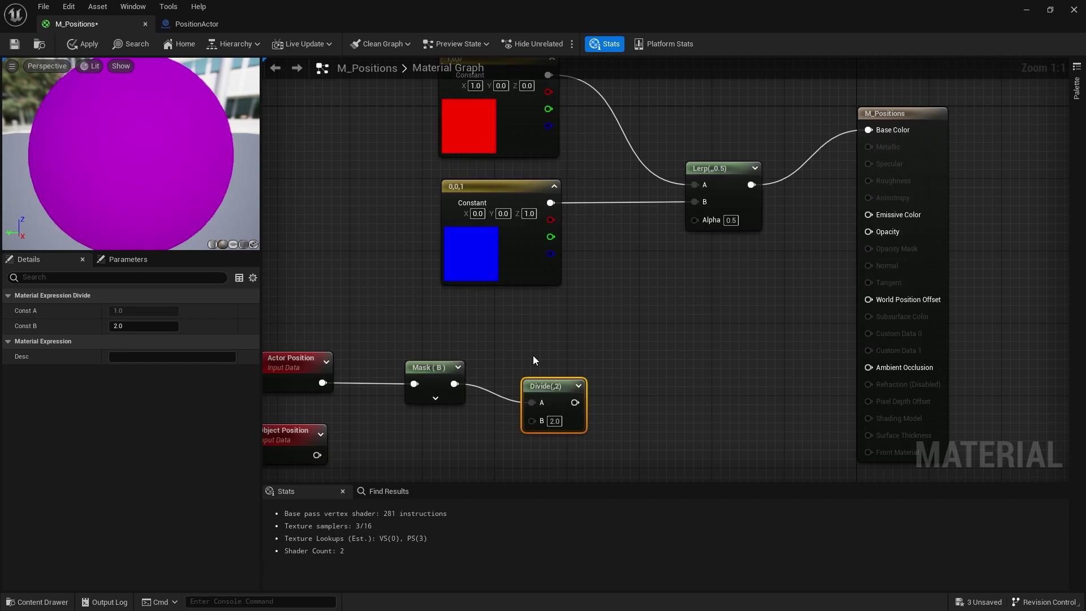
{"action": "left_click", "coordinate": [554, 421]}
{"action": "type", "text": "1"}
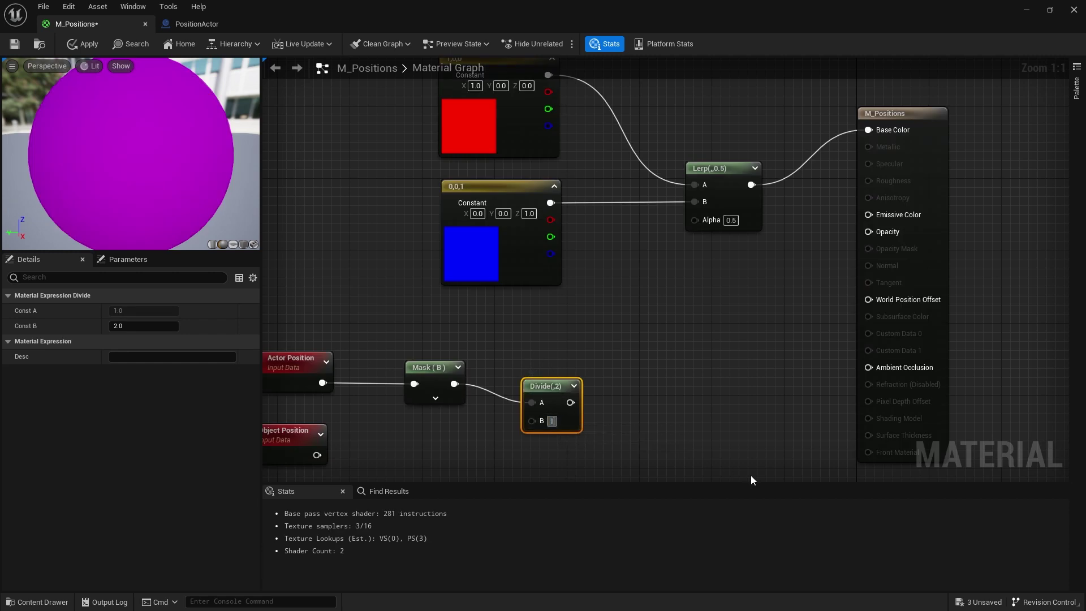
{"action": "type", "text": "000"}
{"action": "key", "text": "Return"}
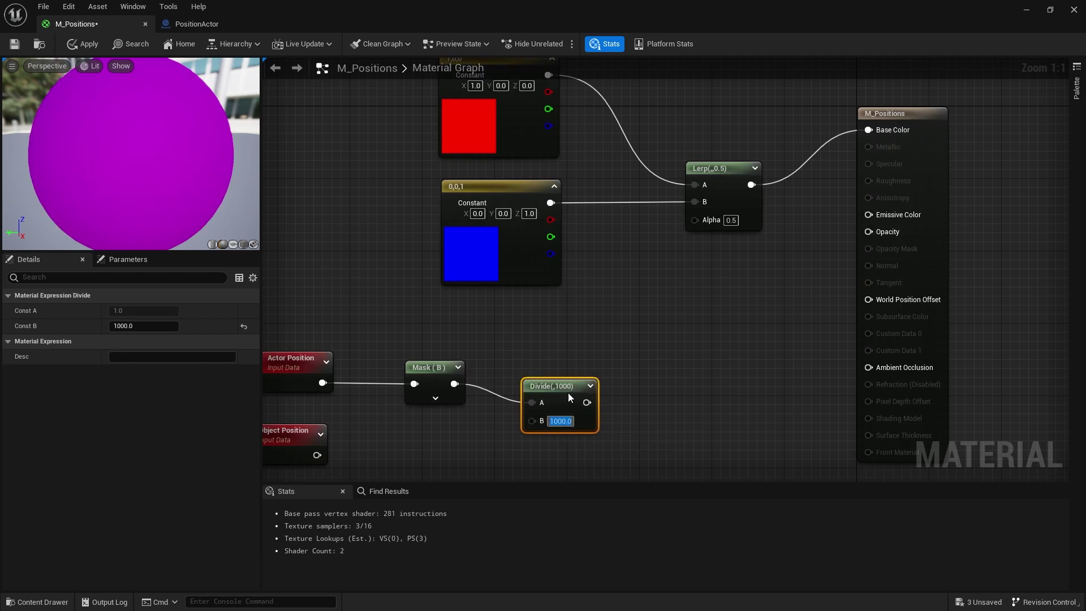
Add a Clamp node after the Divide and connect its output to the Lerp's Alpha
{"action": "left_click_drag", "start_coordinate": [568, 393], "coordinate": [621, 375]}
{"action": "type", "text": "clamp"}
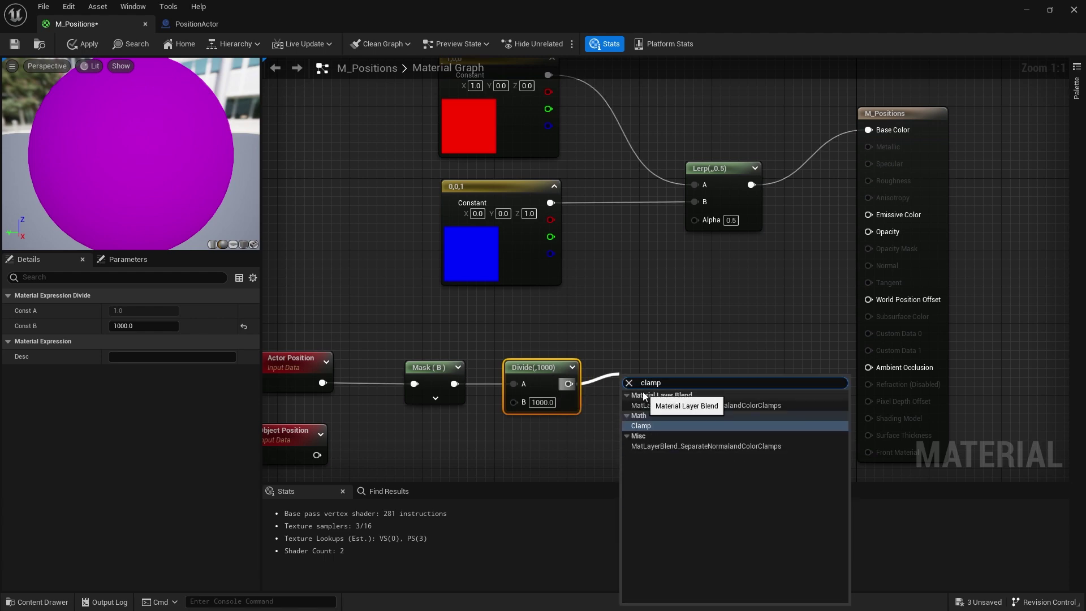
{"action": "key", "text": "Return"}
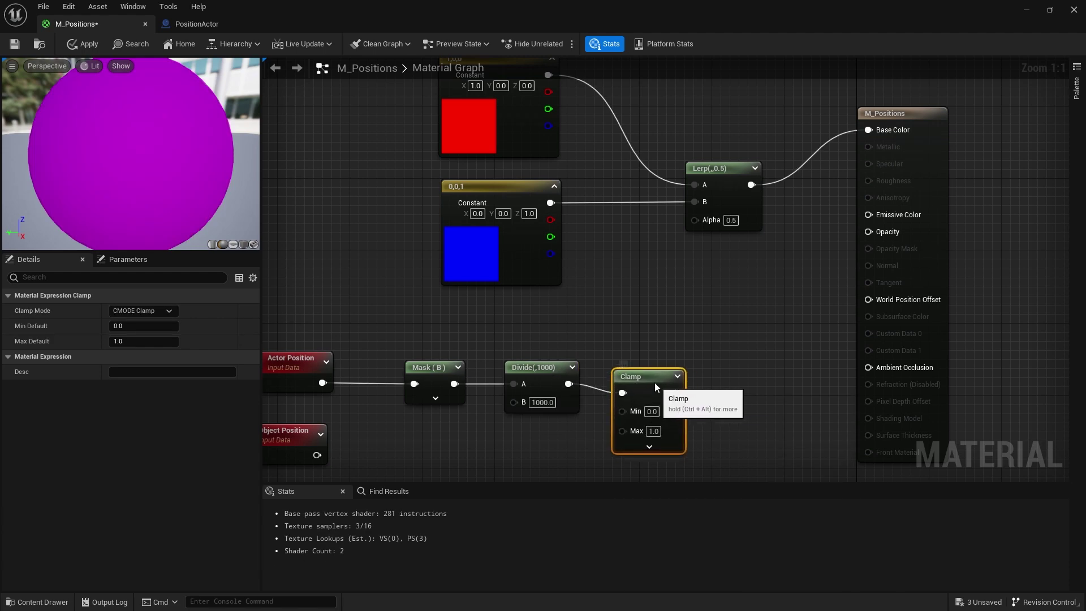
{"action": "left_click_drag", "start_coordinate": [654, 382], "coordinate": [701, 222]}
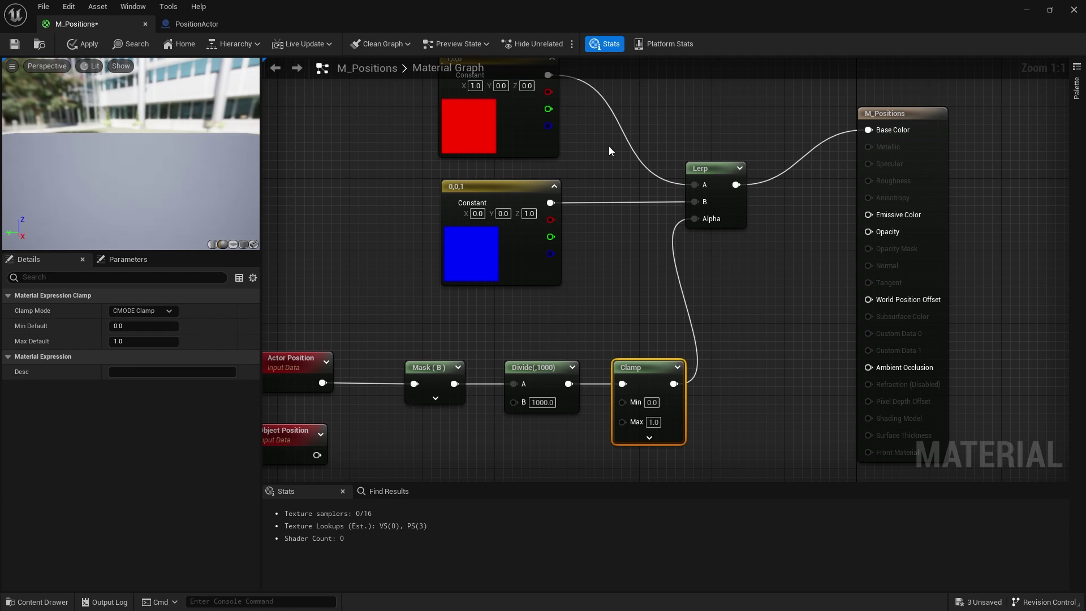
Arrange the Mask, Divide and Clamp nodes in a tighter row next to Actor Position
{"action": "right_click_drag", "start_coordinate": [462, 102], "coordinate": [494, 142]}
{"action": "right_click_drag", "start_coordinate": [506, 246], "coordinate": [498, 238]}
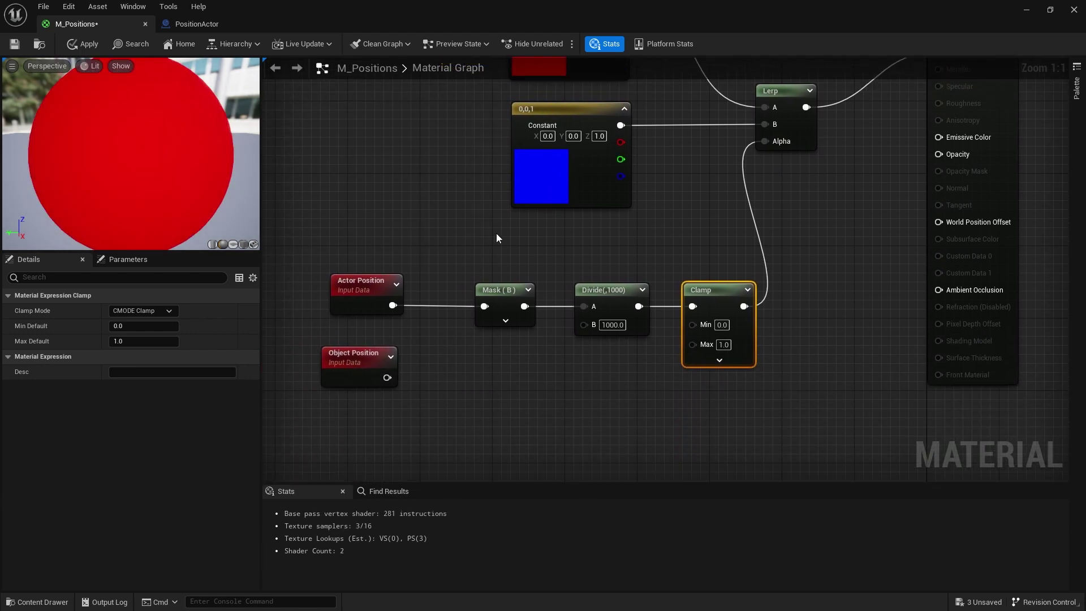
{"action": "left_click_drag", "start_coordinate": [346, 293], "coordinate": [355, 293]}
{"action": "left_click_drag", "start_coordinate": [509, 300], "coordinate": [472, 290]}
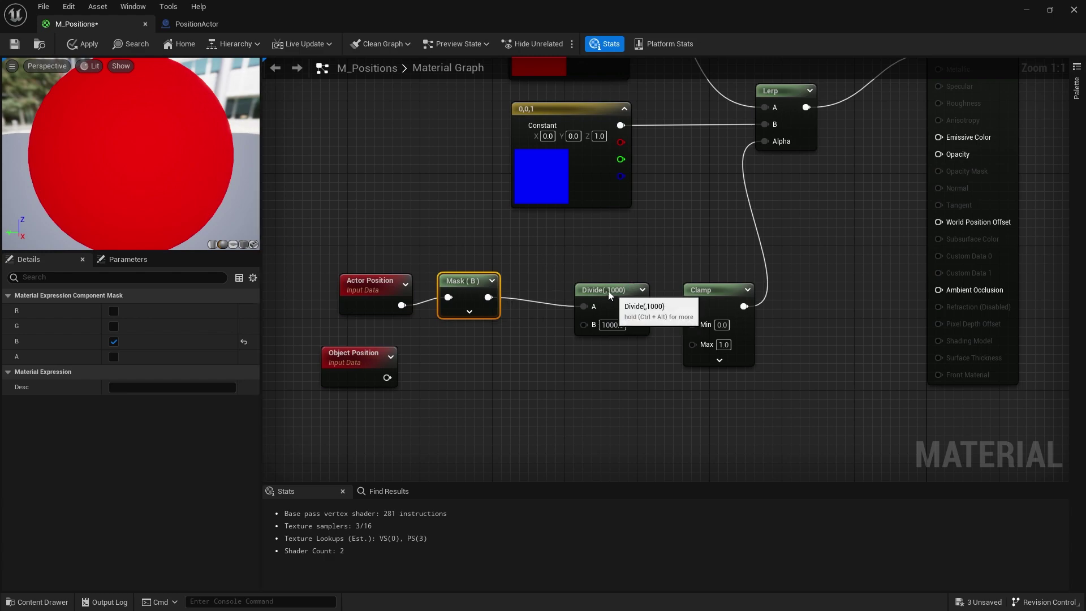
{"action": "left_click_drag", "start_coordinate": [632, 288], "coordinate": [605, 278]}
{"action": "left_click_drag", "start_coordinate": [730, 290], "coordinate": [684, 281]}
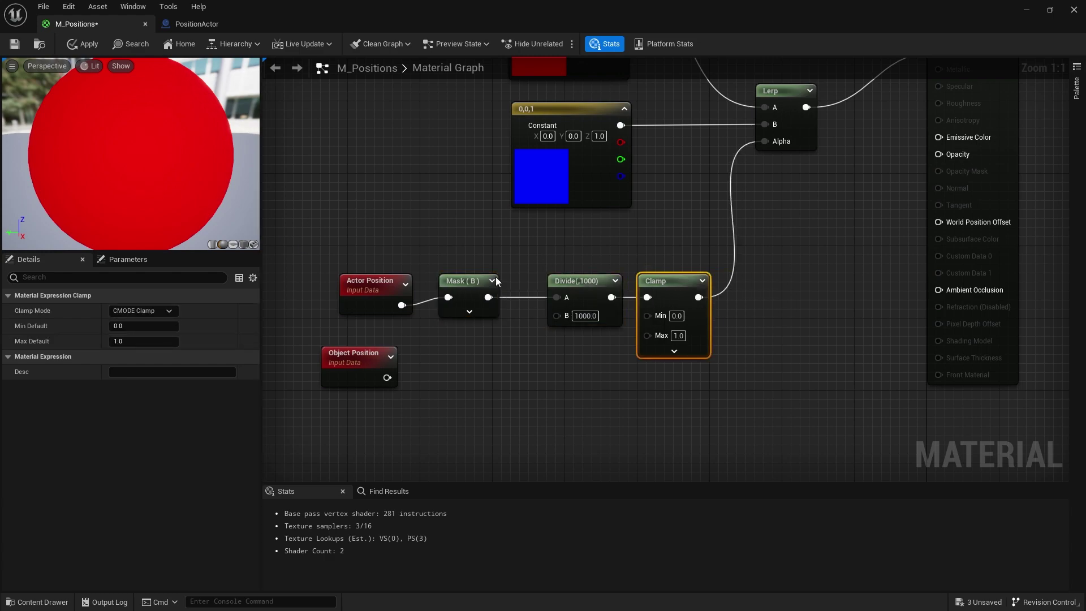
Apply the material changes and, in the level, move the PositionActor vertically to Z 270
{"action": "left_click", "coordinate": [83, 44]}
{"action": "left_click", "coordinate": [1026, 9]}
{"action": "right_click_drag", "start_coordinate": [498, 349], "coordinate": [454, 381]}
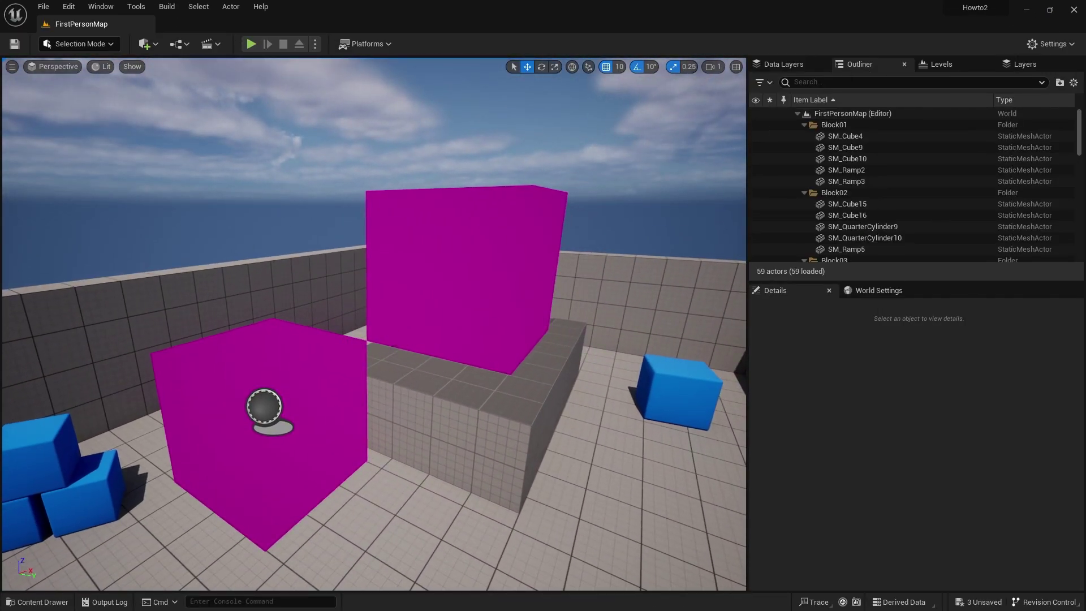
{"action": "right_click_drag", "start_coordinate": [447, 375], "coordinate": [410, 419]}
{"action": "left_click", "coordinate": [398, 353]}
{"action": "left_click_drag", "start_coordinate": [355, 217], "coordinate": [386, 331]}
Raise the PositionActor in the level to Z 310 to test the material's colour change
{"action": "mouse_move", "coordinate": [577, 218]}
{"action": "right_mouse_down"}
{"action": "mouse_move", "coordinate": [589, 261]}
{"action": "mouse_move", "coordinate": [566, 237]}
{"action": "mouse_move", "coordinate": [577, 218]}
{"action": "right_mouse_up"}
{"action": "key", "text": "s"}
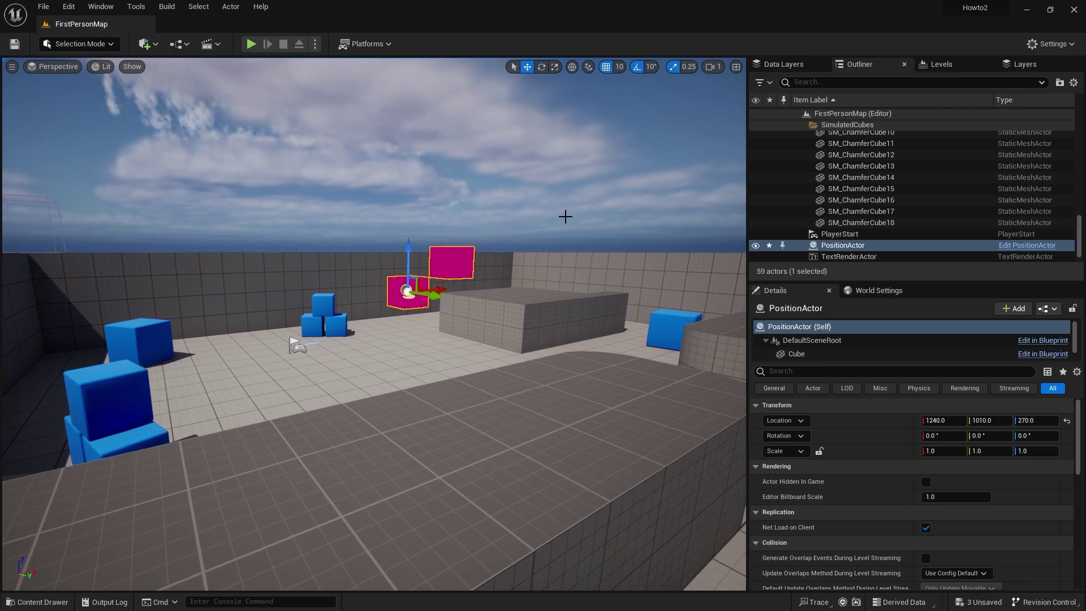
{"action": "key", "text": "w"}
{"action": "right_click_drag", "start_coordinate": [540, 326], "coordinate": [713, 325]}
{"action": "right_click_drag", "start_coordinate": [521, 271], "coordinate": [463, 271]}
{"action": "key", "text": "a"}
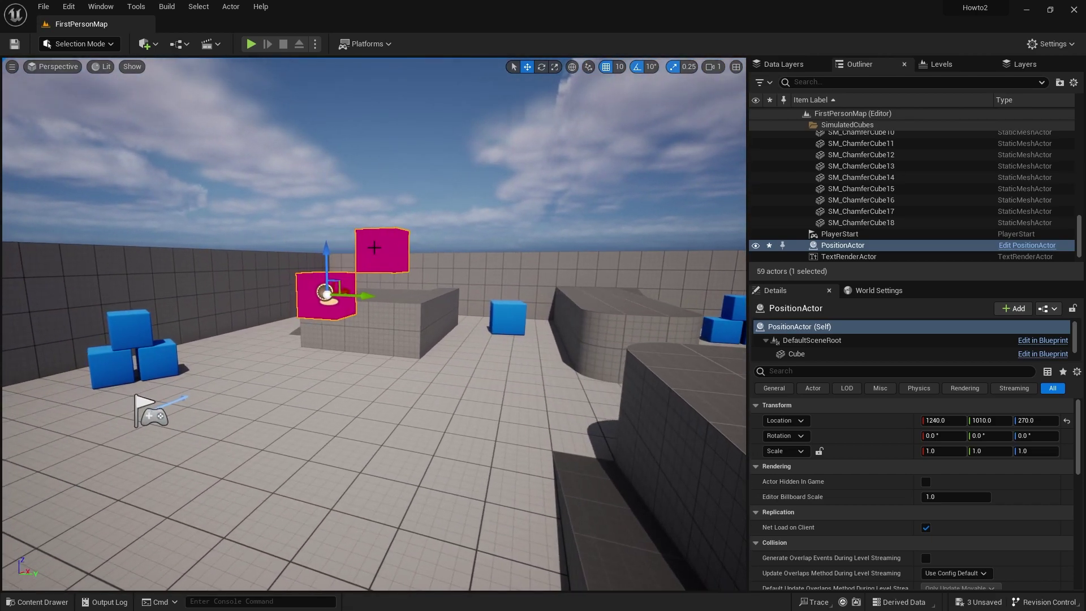
{"action": "left_click_drag", "start_coordinate": [325, 249], "coordinate": [349, 230]}
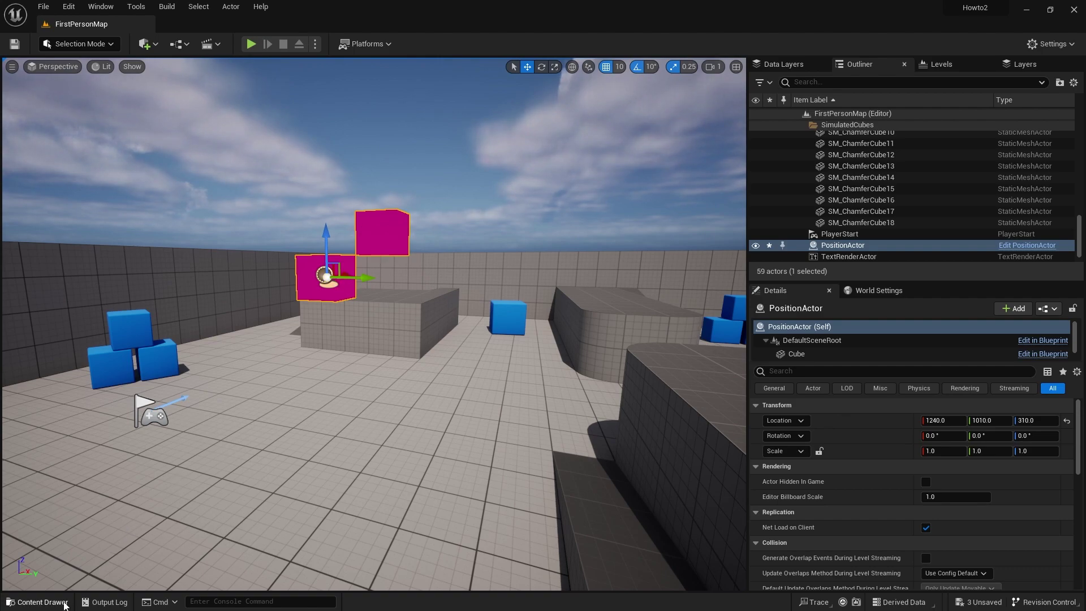
Reopen the M_Positions material, connect Object Position to the Mask input instead of Actor Position, and apply the changes
{"action": "left_click", "coordinate": [41, 602]}
{"action": "double_click", "coordinate": [571, 415]}
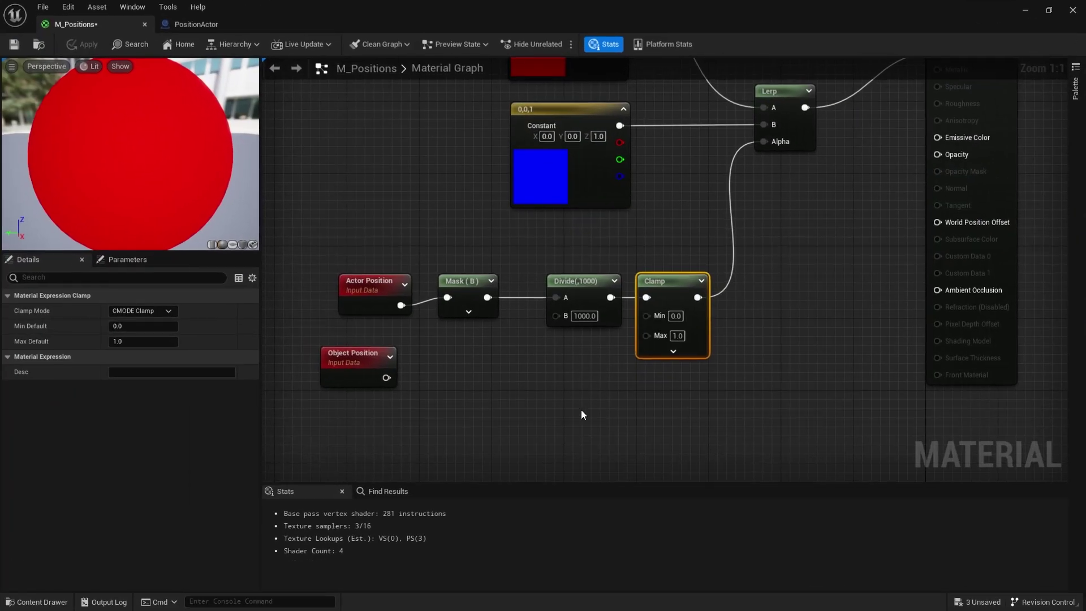
{"action": "left_click_drag", "start_coordinate": [385, 372], "coordinate": [430, 347]}
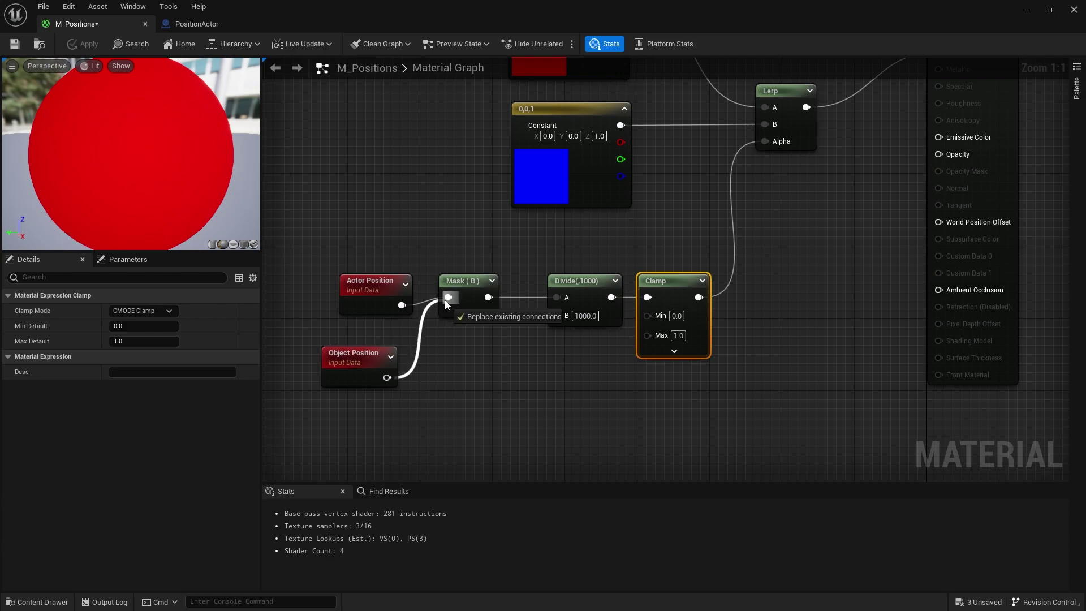
{"action": "left_click_drag", "start_coordinate": [446, 304], "coordinate": [448, 299]}
{"action": "left_click", "coordinate": [88, 43]}
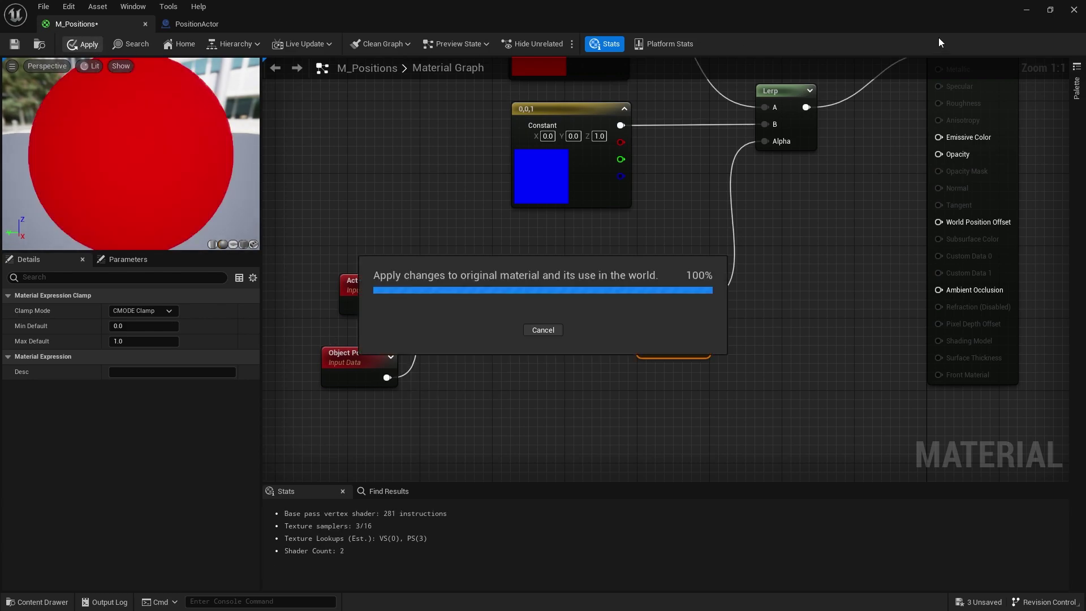
In the level, select the PositionActor's upper cube, Cube1, and raise it to a relative Z of 410
{"action": "left_click", "coordinate": [1028, 9]}
{"action": "key", "text": "w"}
{"action": "right_click_drag", "start_coordinate": [458, 307], "coordinate": [385, 249]}
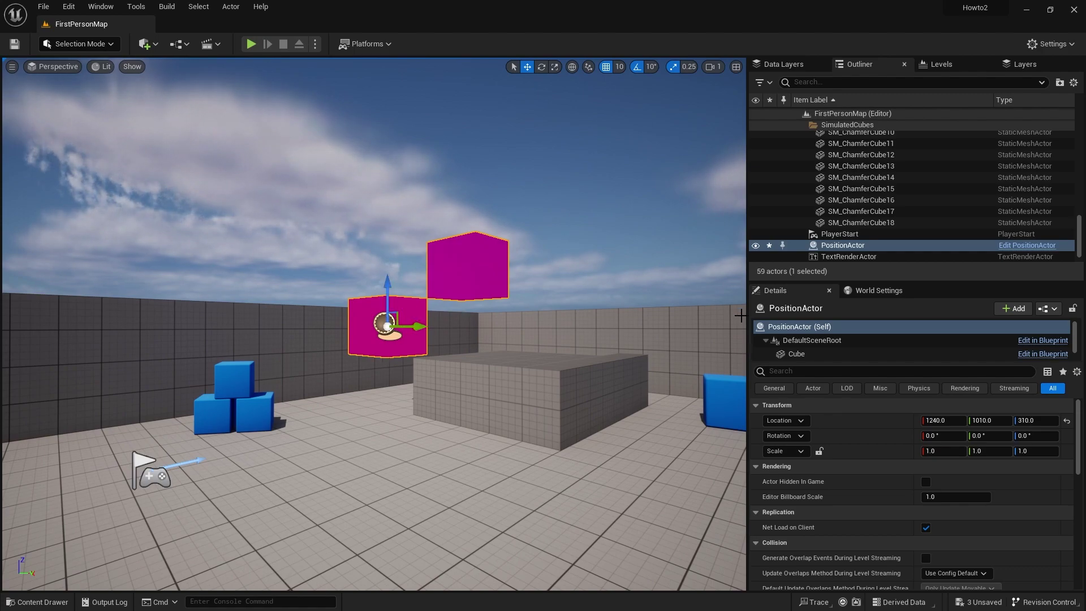
{"action": "left_click", "coordinate": [473, 263]}
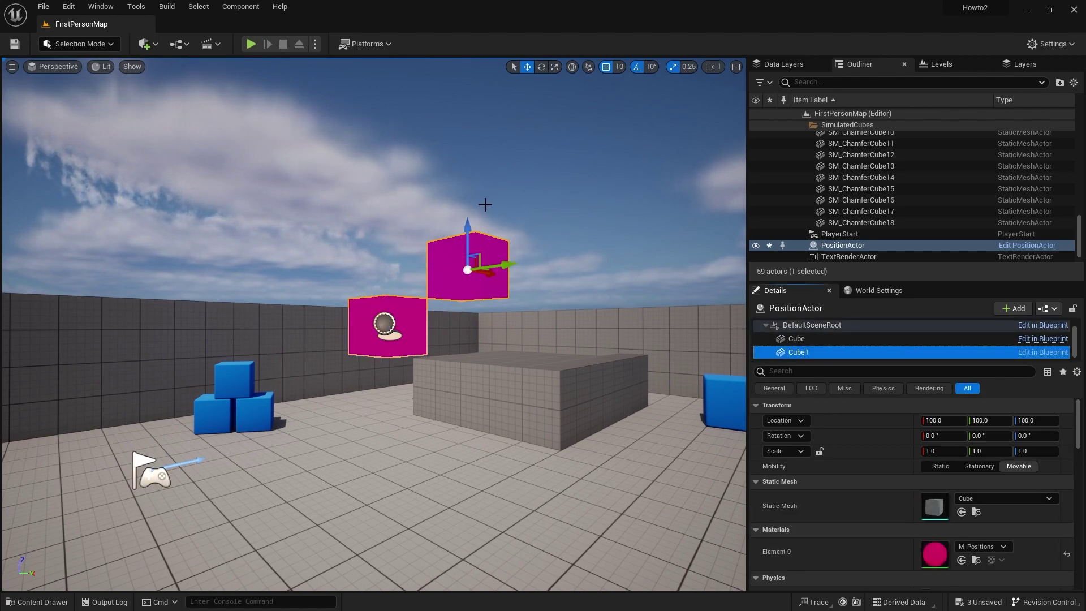
{"action": "left_click_drag", "start_coordinate": [468, 233], "coordinate": [482, 91]}
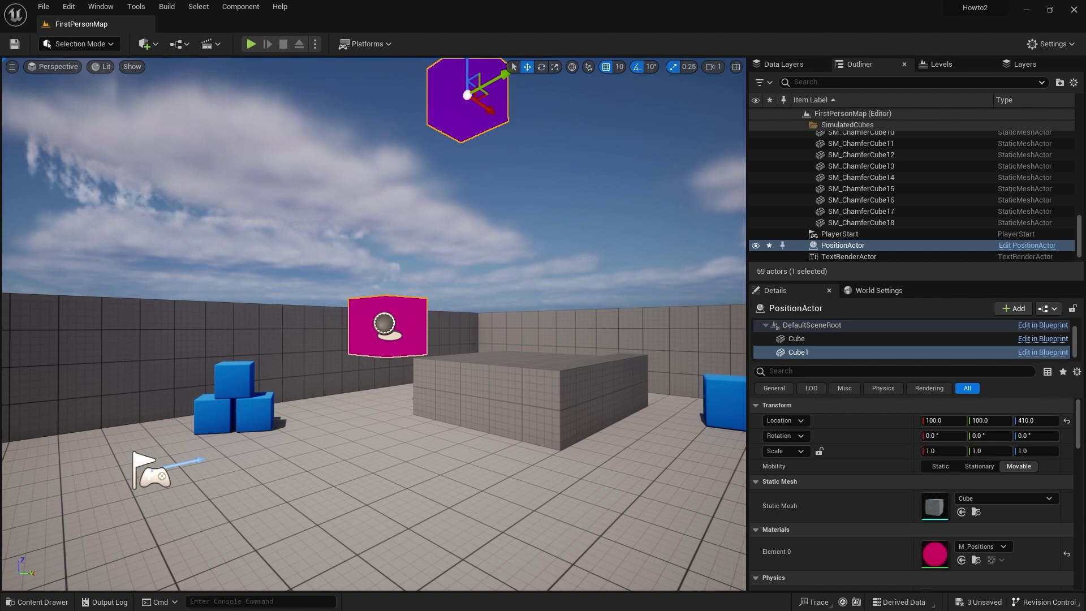
Select the whole PositionActor and lower it to Z 30
{"action": "left_click", "coordinate": [396, 320]}
{"action": "right_click_drag", "start_coordinate": [396, 320], "coordinate": [395, 323]}
{"action": "left_click", "coordinate": [493, 350]}
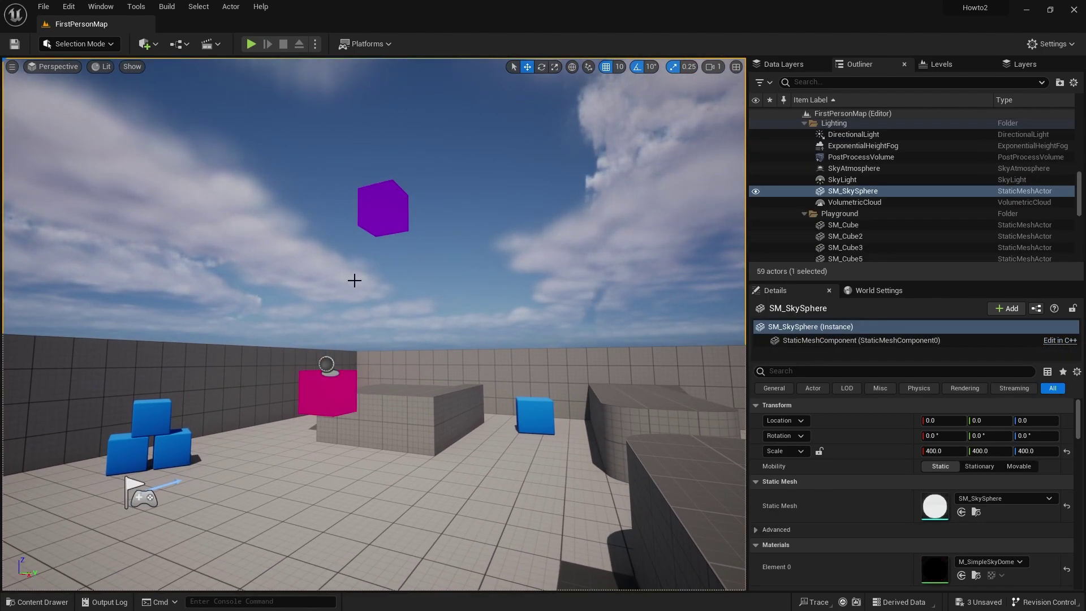
{"action": "right_click_drag", "start_coordinate": [420, 365], "coordinate": [430, 357]}
{"action": "left_click", "coordinate": [378, 254]}
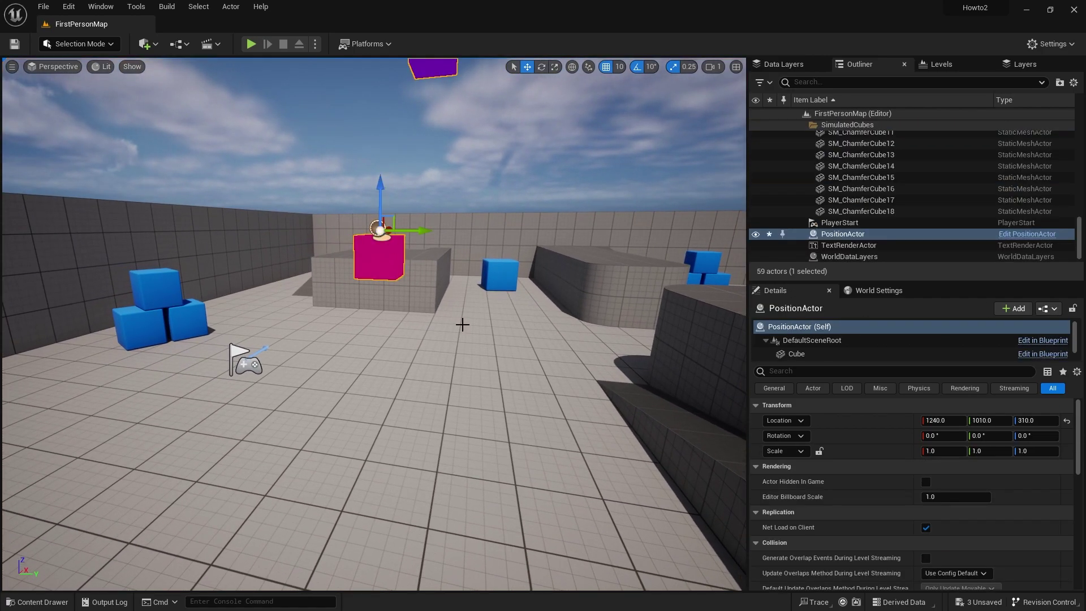
{"action": "right_click_drag", "start_coordinate": [463, 325], "coordinate": [407, 236]}
{"action": "left_click_drag", "start_coordinate": [367, 198], "coordinate": [383, 287]}
{"action": "right_click_drag", "start_coordinate": [382, 287], "coordinate": [382, 343]}
{"action": "scroll", "coordinate": [376, 244], "scroll_direction": "down", "scroll_amount": 3}
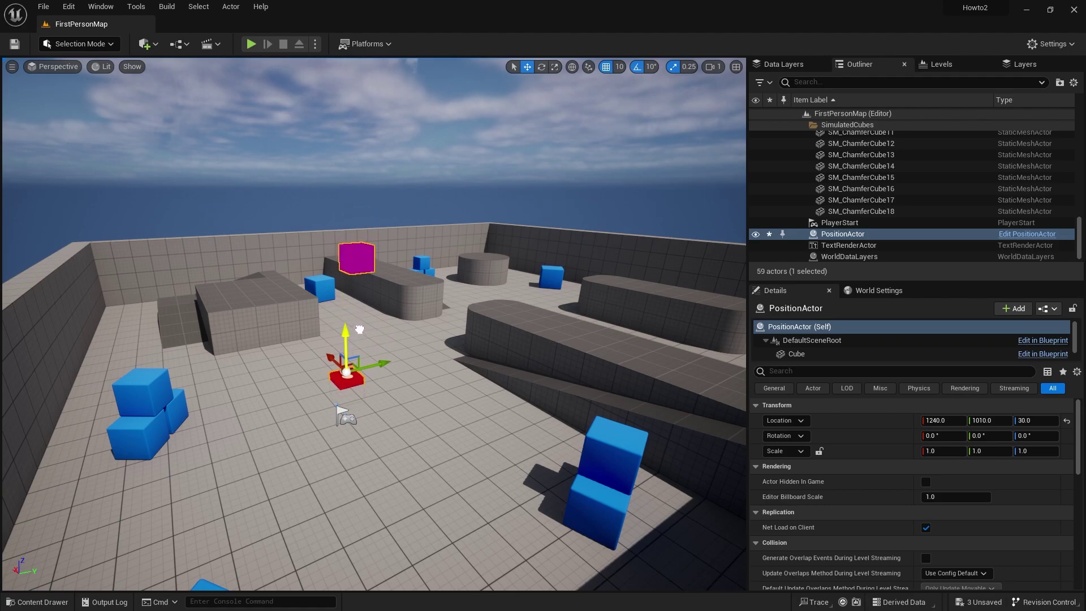
Inspect both cubes in the level and raise the PositionActor to Z 320
{"action": "key", "text": "w"}
{"action": "right_click_drag", "start_coordinate": [410, 306], "coordinate": [343, 216]}
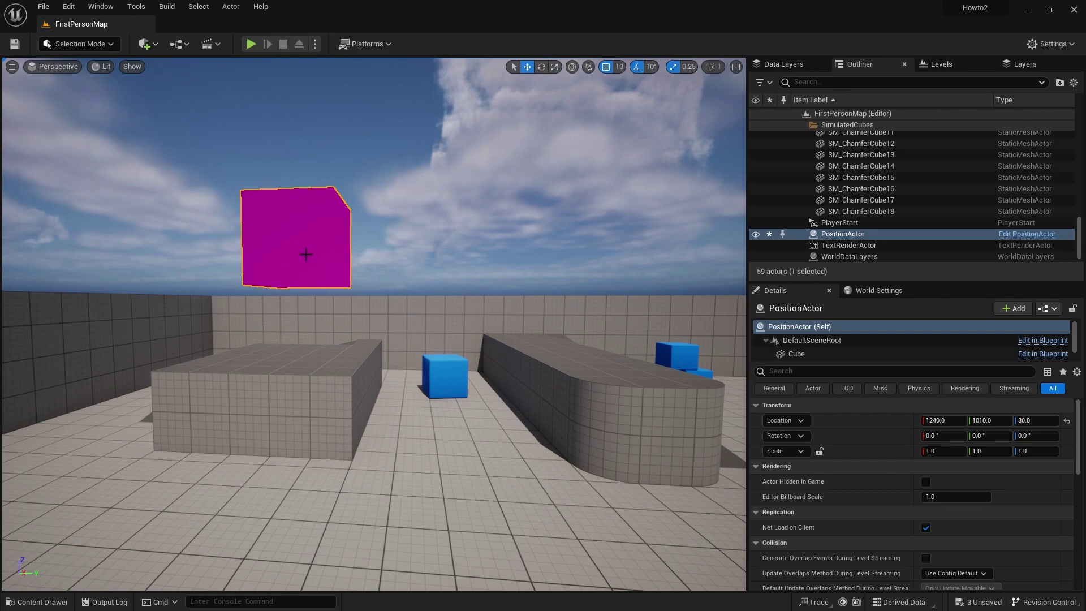
{"action": "key", "text": "s"}
{"action": "right_click_drag", "start_coordinate": [318, 315], "coordinate": [315, 367]}
{"action": "left_click_drag", "start_coordinate": [315, 368], "coordinate": [315, 334]}
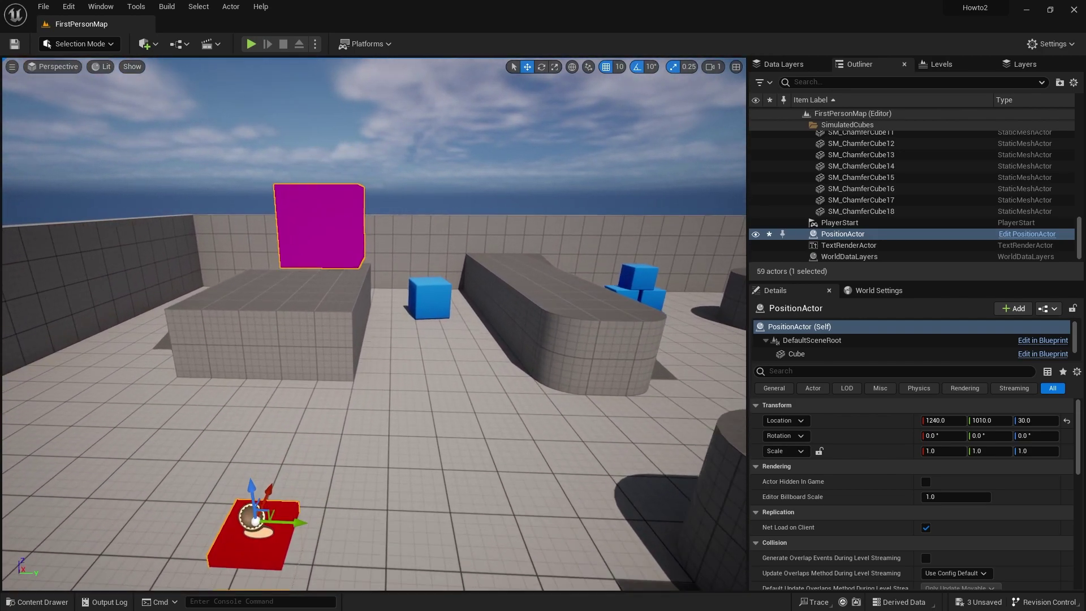
{"action": "left_click_drag", "start_coordinate": [253, 500], "coordinate": [272, 311]}
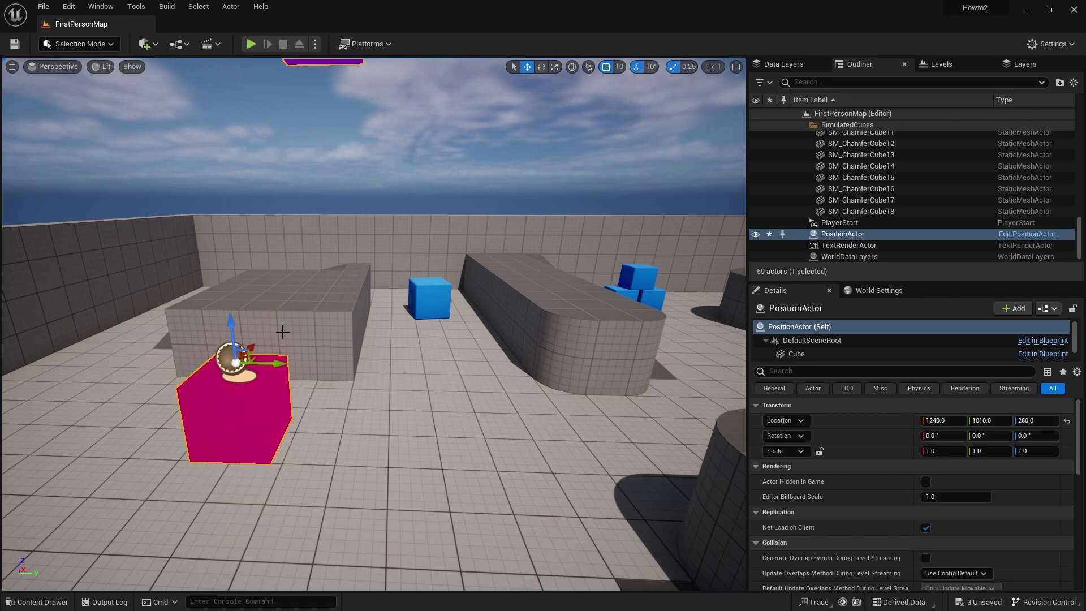
{"action": "right_click_drag", "start_coordinate": [385, 301], "coordinate": [346, 293]}
{"action": "left_click_drag", "start_coordinate": [345, 292], "coordinate": [342, 273]}
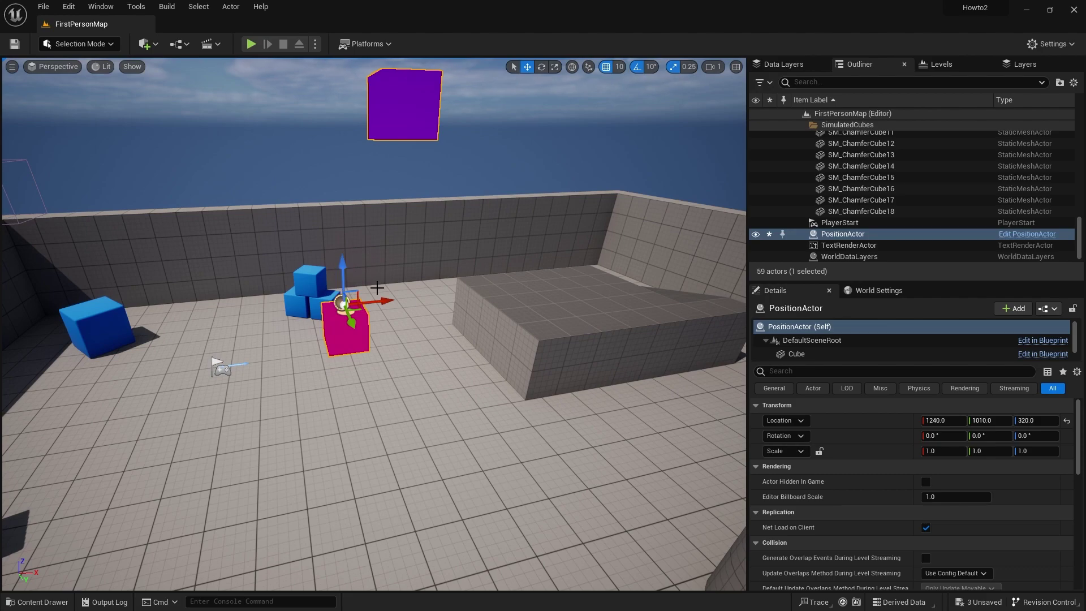
Reopen the M_Positions material and space out the Object Position and Actor Position nodes, aligned one above the other
{"action": "left_click", "coordinate": [37, 602]}
{"action": "double_click", "coordinate": [560, 413]}
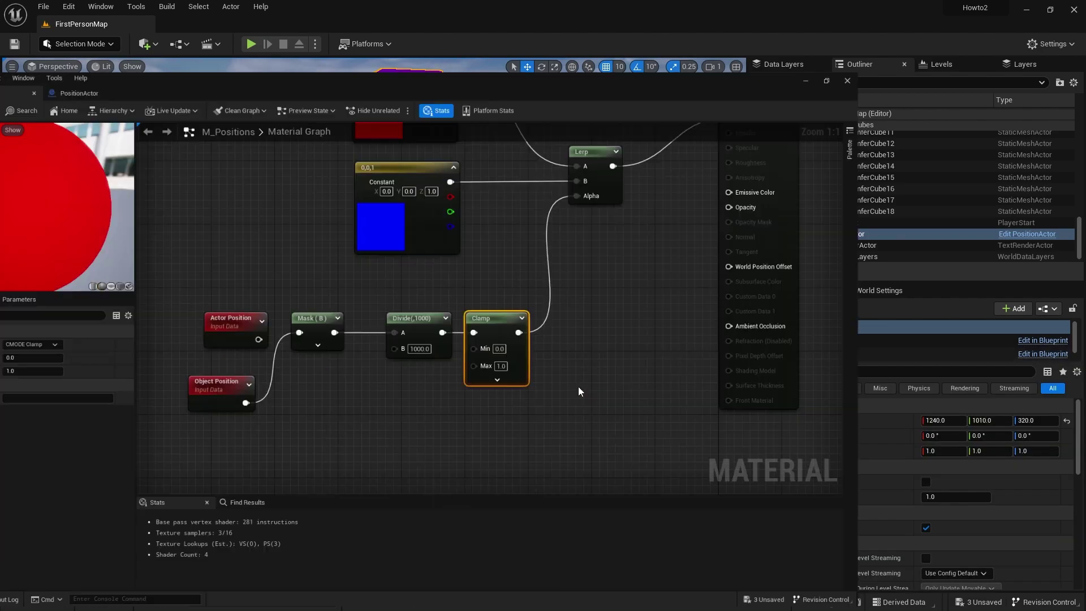
{"action": "left_click_drag", "start_coordinate": [370, 304], "coordinate": [337, 297]}
{"action": "right_click_drag", "start_coordinate": [352, 334], "coordinate": [472, 291]}
{"action": "left_click_drag", "start_coordinate": [475, 325], "coordinate": [439, 343]}
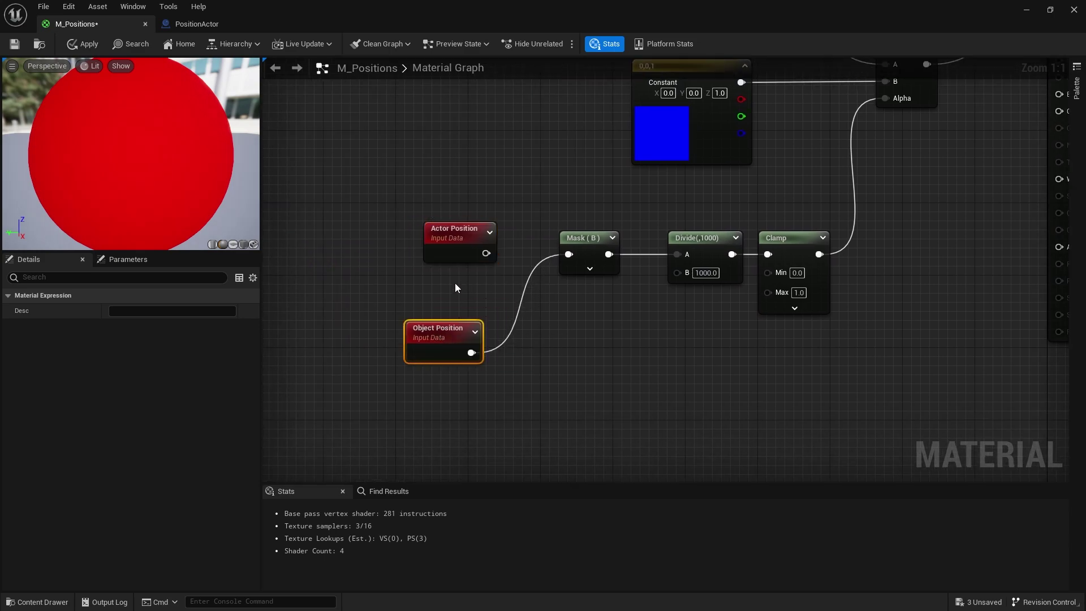
{"action": "left_click_drag", "start_coordinate": [478, 247], "coordinate": [460, 247]}
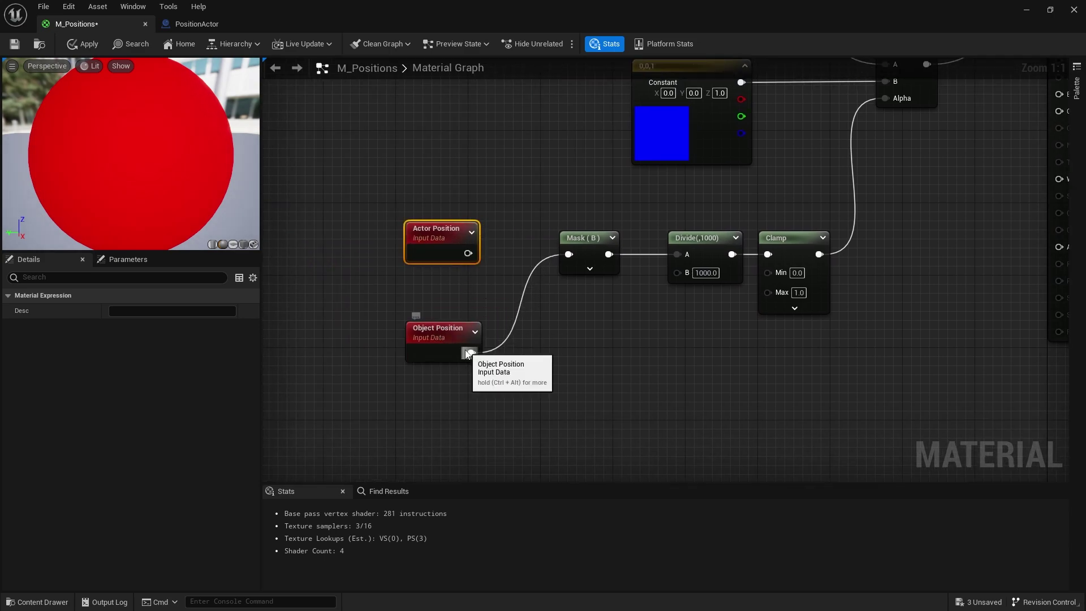
Add a Subtract node with Object Position as A and Actor Position as B, placing Actor Position below Object Position
{"action": "left_click_drag", "start_coordinate": [471, 353], "coordinate": [508, 324]}
{"action": "type", "text": "-"}
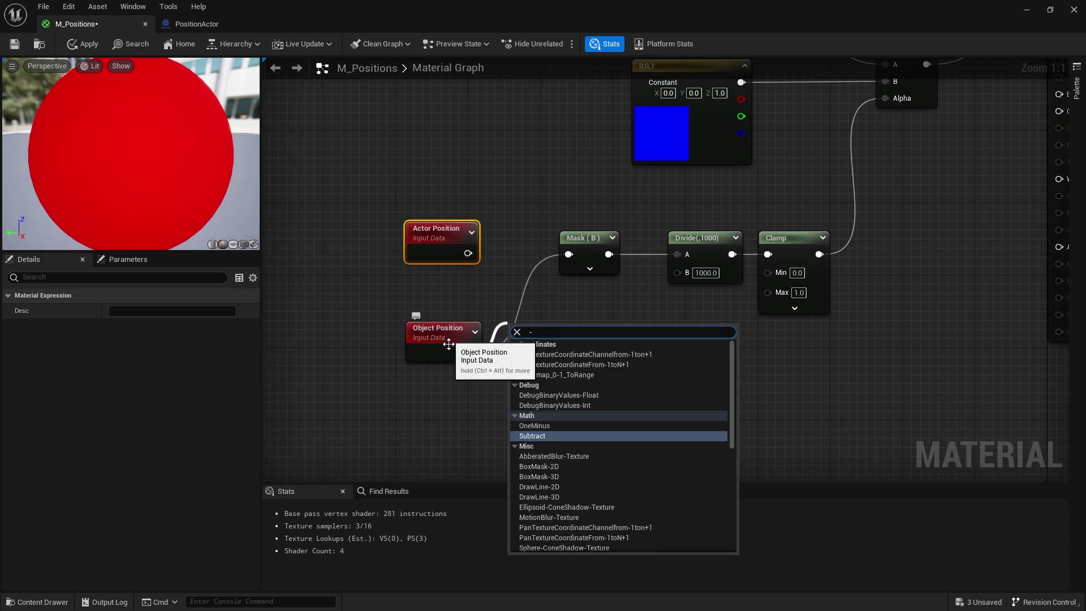
{"action": "left_click", "coordinate": [551, 437]}
{"action": "left_click_drag", "start_coordinate": [438, 252], "coordinate": [516, 365]}
{"action": "left_click_drag", "start_coordinate": [453, 390], "coordinate": [463, 416]}
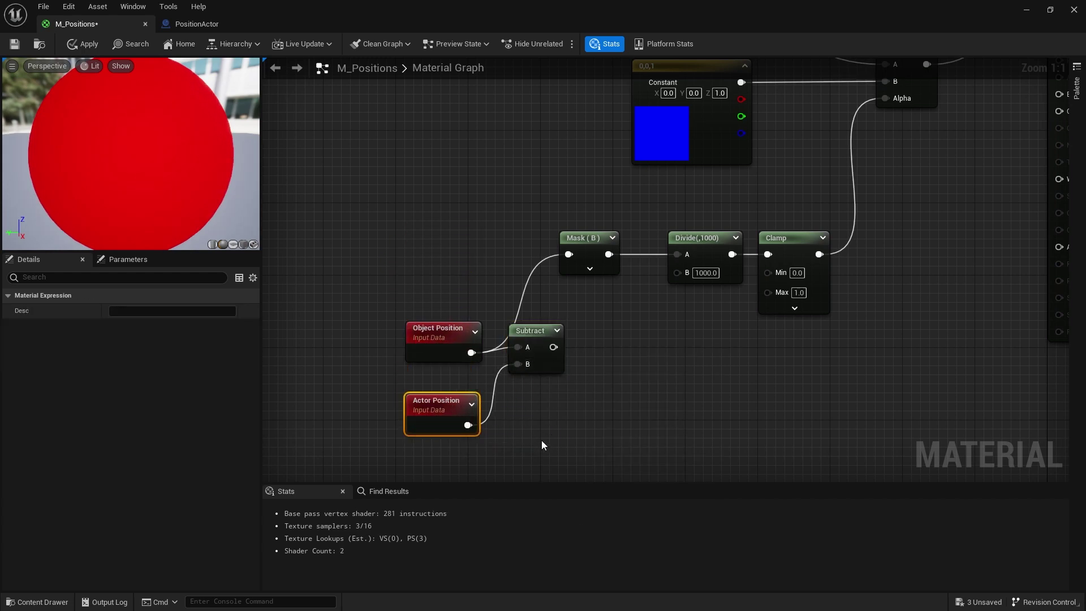
Shift the Object Position, Actor Position and Subtract nodes aside, insert an Abs node between Subtract and Mask (B), and apply the material
{"action": "left_click_drag", "start_coordinate": [518, 347], "coordinate": [540, 353]}
{"action": "left_click_drag", "start_coordinate": [533, 334], "coordinate": [505, 353]}
{"action": "type", "text": "abs"}
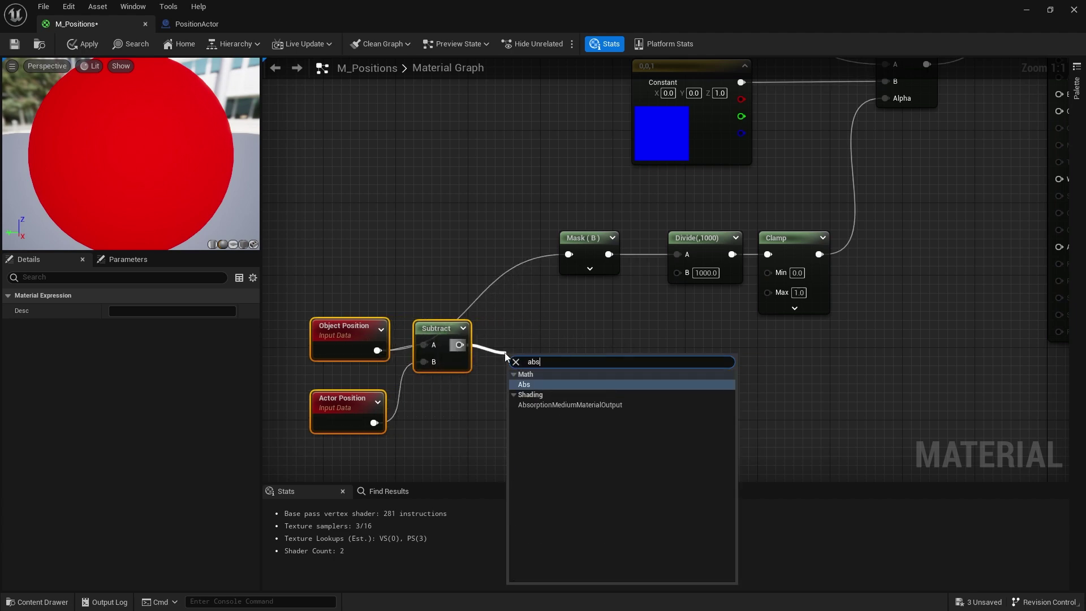
{"action": "key", "text": "Return"}
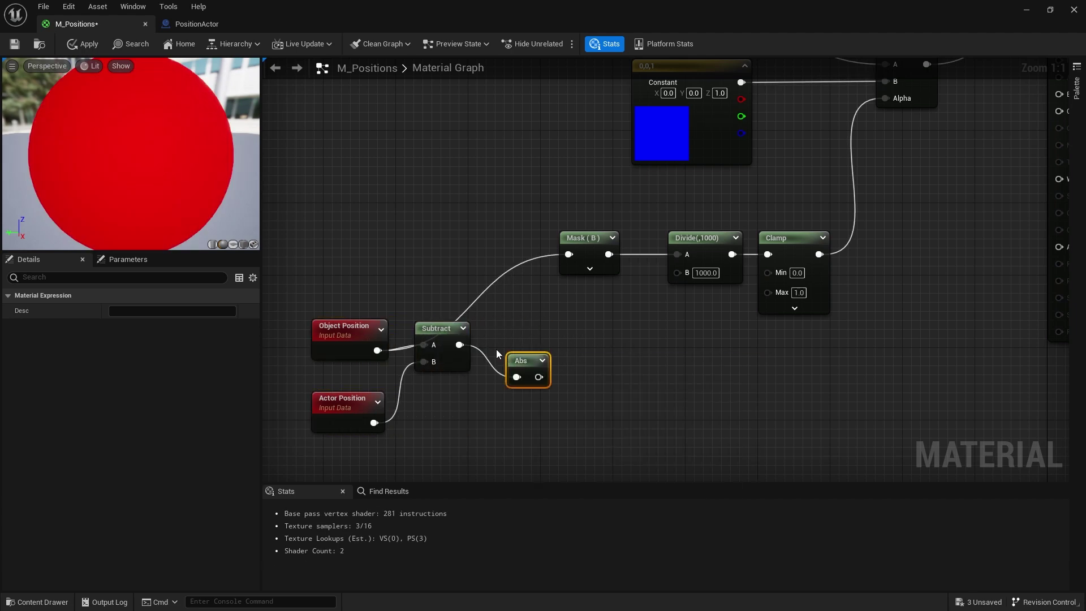
{"action": "left_click_drag", "start_coordinate": [532, 361], "coordinate": [579, 258]}
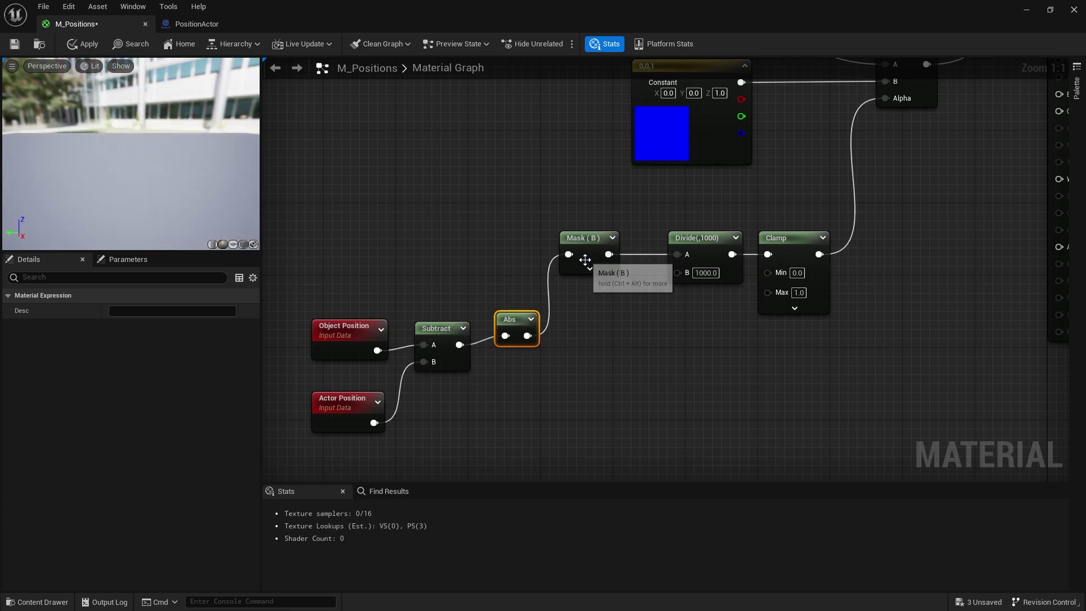
{"action": "left_click", "coordinate": [78, 44]}
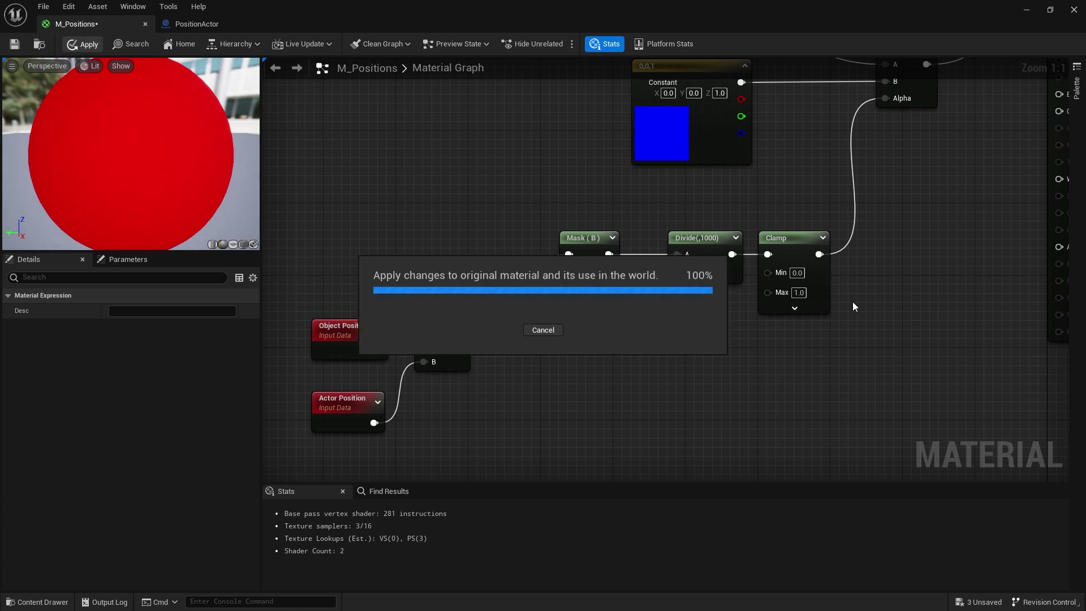
Return to the FirstPersonMap level, raise the PositionActor to Z 960 and bring it down to Z 380
{"action": "left_click", "coordinate": [1027, 10]}
{"action": "right_click_drag", "start_coordinate": [464, 294], "coordinate": [357, 178]}
{"action": "left_click_drag", "start_coordinate": [341, 330], "coordinate": [387, 164]}
{"action": "scroll", "coordinate": [391, 310], "scroll_direction": "down", "scroll_amount": 5}
{"action": "scroll", "coordinate": [386, 170], "scroll_direction": "down", "scroll_amount": 4}
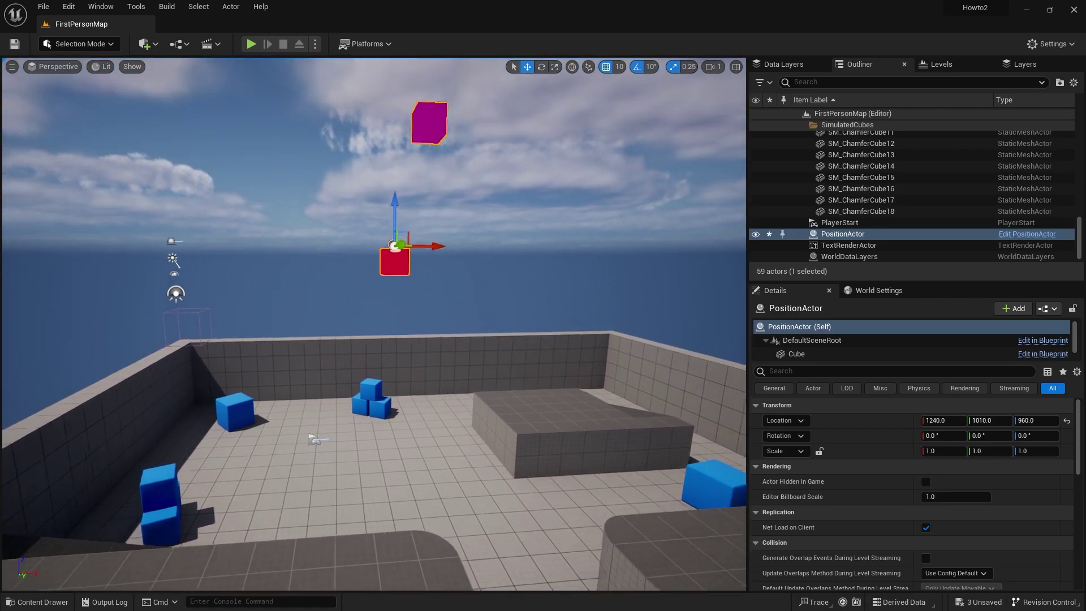
{"action": "left_click_drag", "start_coordinate": [387, 210], "coordinate": [383, 339]}
{"action": "right_click_drag", "start_coordinate": [382, 339], "coordinate": [405, 345]}
{"action": "key", "text": "w"}
{"action": "scroll", "coordinate": [391, 334], "scroll_direction": "down", "scroll_amount": 2}
Select the PositionActor's Cube1 component and move it away from the other cube to X 1800, Z 820
{"action": "left_click", "coordinate": [800, 357]}
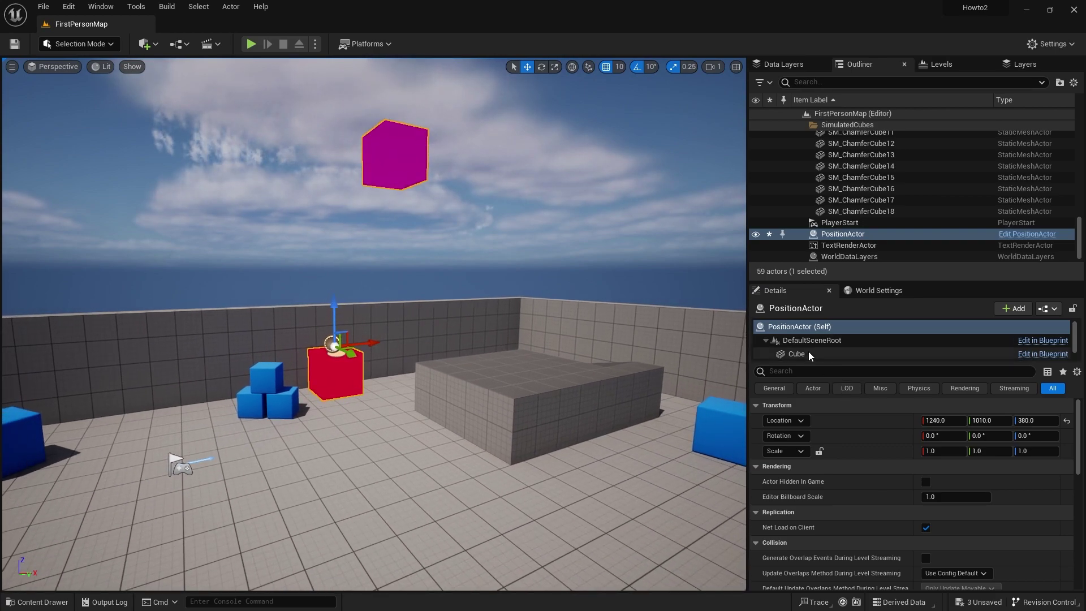
{"action": "left_click_drag", "start_coordinate": [396, 109], "coordinate": [408, 59]}
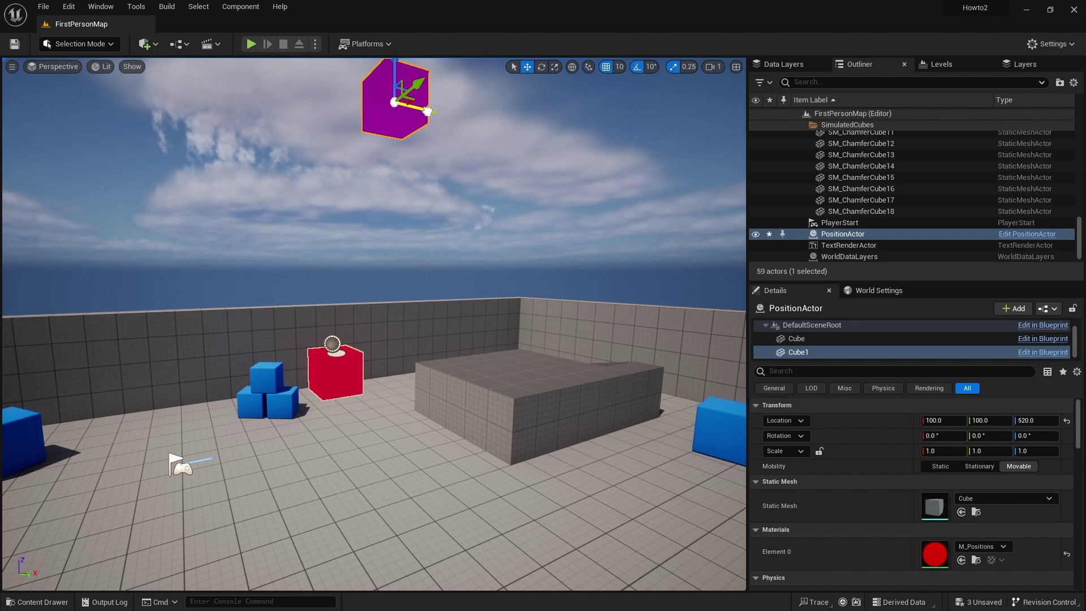
{"action": "left_click_drag", "start_coordinate": [428, 111], "coordinate": [708, 177]}
{"action": "key", "text": "s"}
{"action": "right_click_drag", "start_coordinate": [668, 225], "coordinate": [634, 265]}
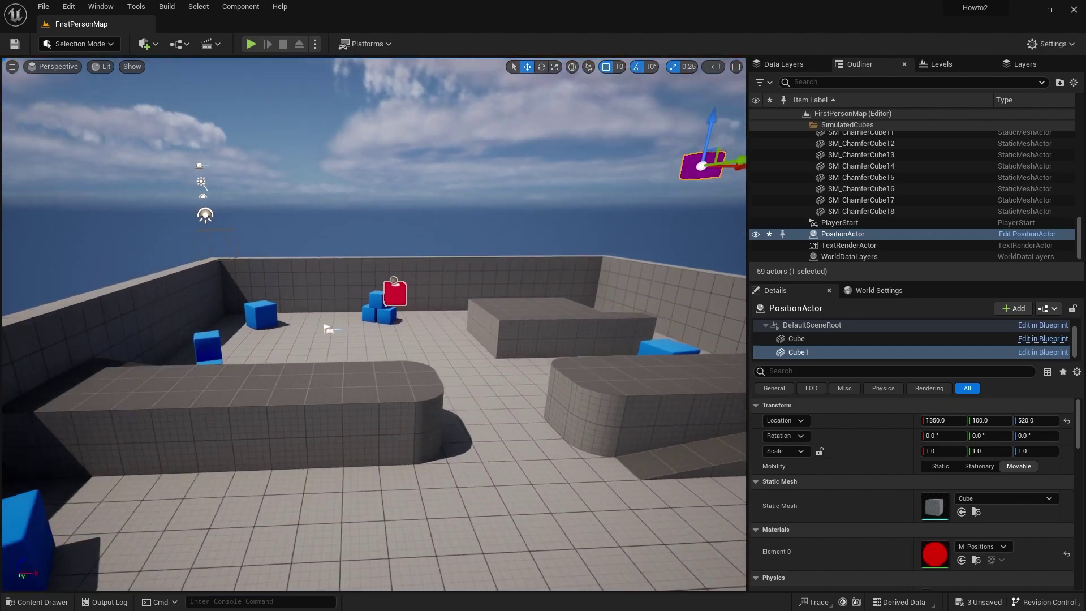
{"action": "right_click_drag", "start_coordinate": [671, 182], "coordinate": [650, 195]}
{"action": "left_click_drag", "start_coordinate": [622, 196], "coordinate": [696, 196]}
{"action": "left_click_drag", "start_coordinate": [664, 146], "coordinate": [675, 91]}
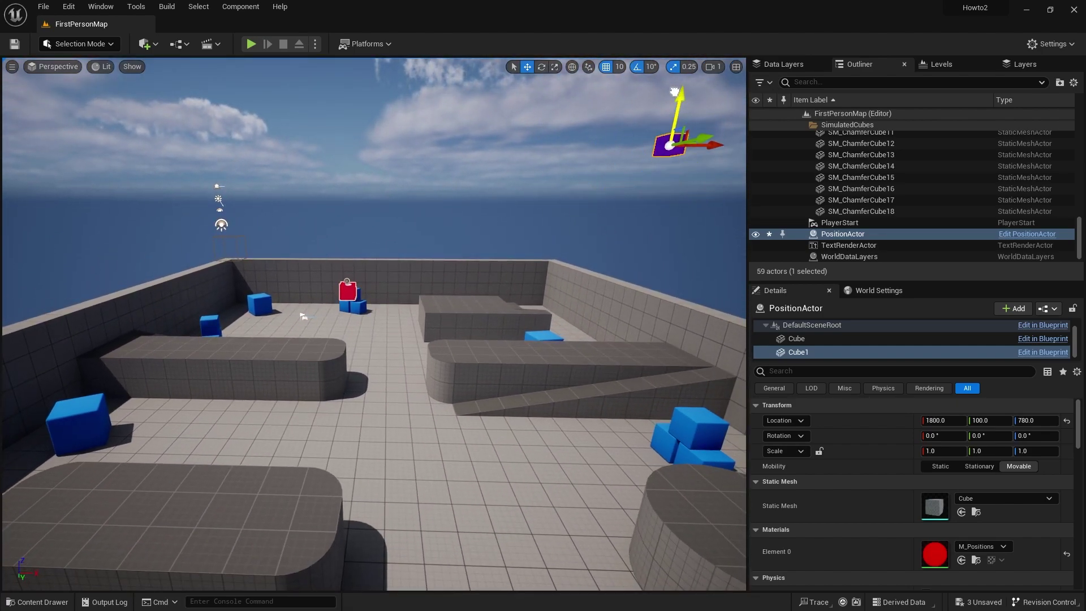
Bring Cube1 back above the other cube at X 30 and raise it to Z 960
{"action": "left_click_drag", "start_coordinate": [719, 142], "coordinate": [413, 154]}
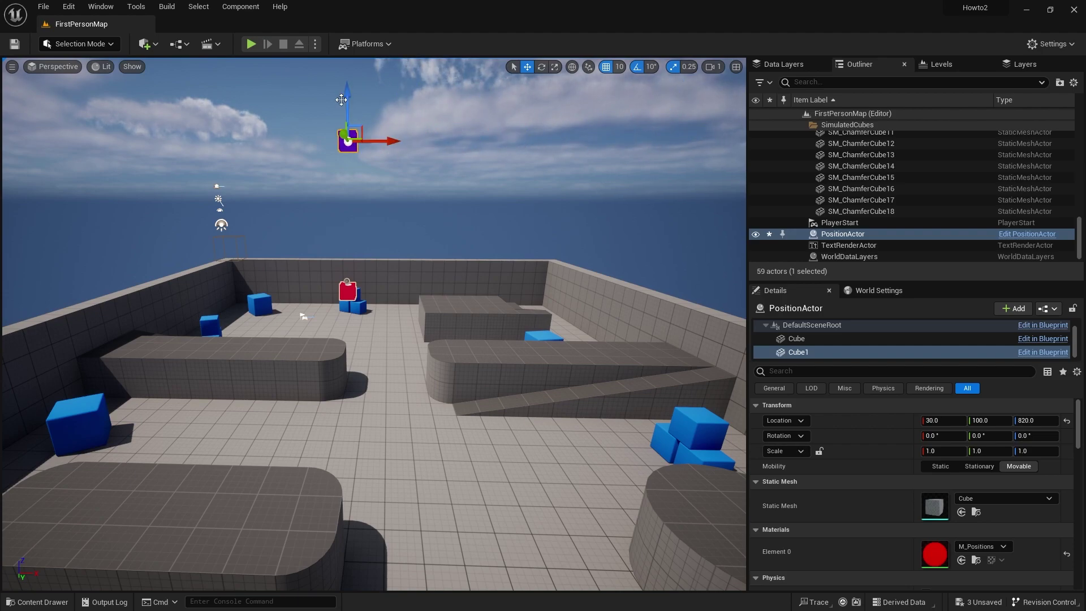
{"action": "mouse_move", "coordinate": [352, 93]}
{"action": "left_mouse_down"}
{"action": "mouse_move", "coordinate": [362, 170]}
{"action": "mouse_move", "coordinate": [360, 86]}
{"action": "left_mouse_up"}
{"action": "key", "text": "a"}
{"action": "right_click_drag", "start_coordinate": [365, 233], "coordinate": [436, 187]}
{"action": "left_click_drag", "start_coordinate": [304, 159], "coordinate": [332, 264]}
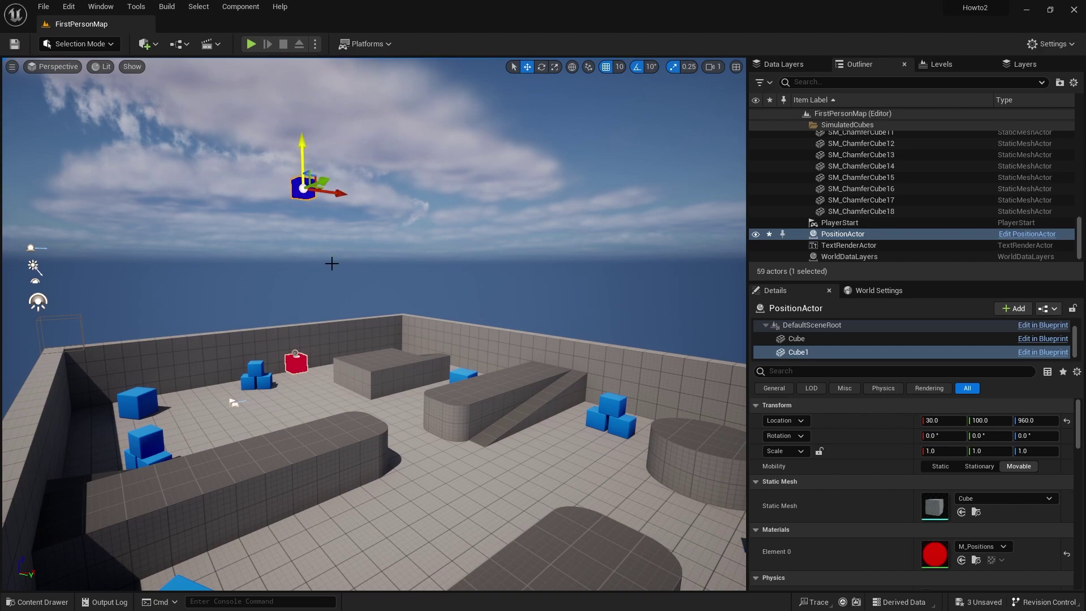
Select the PositionActor's Cube component, lower it below the arena floor and raise it back up above the walls
{"action": "left_click", "coordinate": [792, 338]}
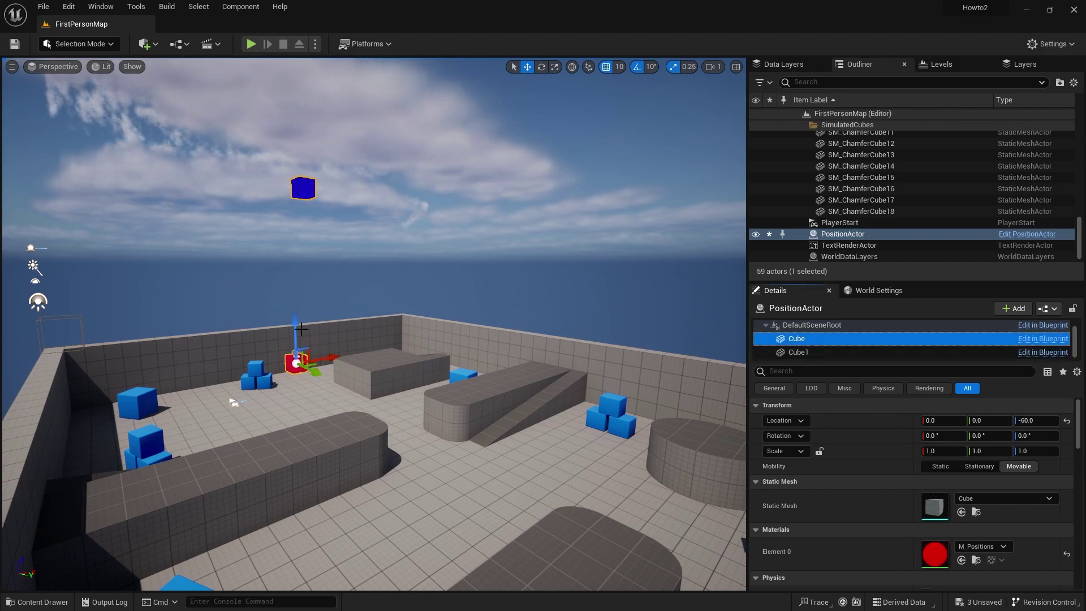
{"action": "left_click_drag", "start_coordinate": [301, 329], "coordinate": [305, 381]}
{"action": "left_click_drag", "start_coordinate": [317, 428], "coordinate": [321, 498]}
{"action": "right_click_drag", "start_coordinate": [370, 472], "coordinate": [370, 473]}
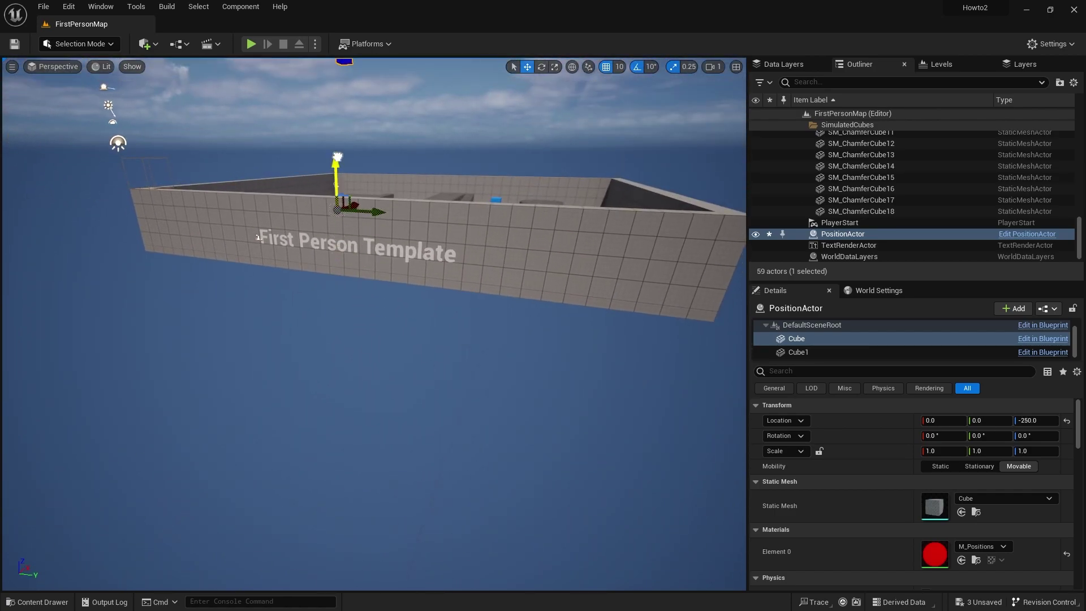
{"action": "right_click_drag", "start_coordinate": [348, 68], "coordinate": [347, 68]}
Lower Cube1 to Z 270 beside the other cube and compare the colours of both cubes up close
{"action": "left_click", "coordinate": [497, 127]}
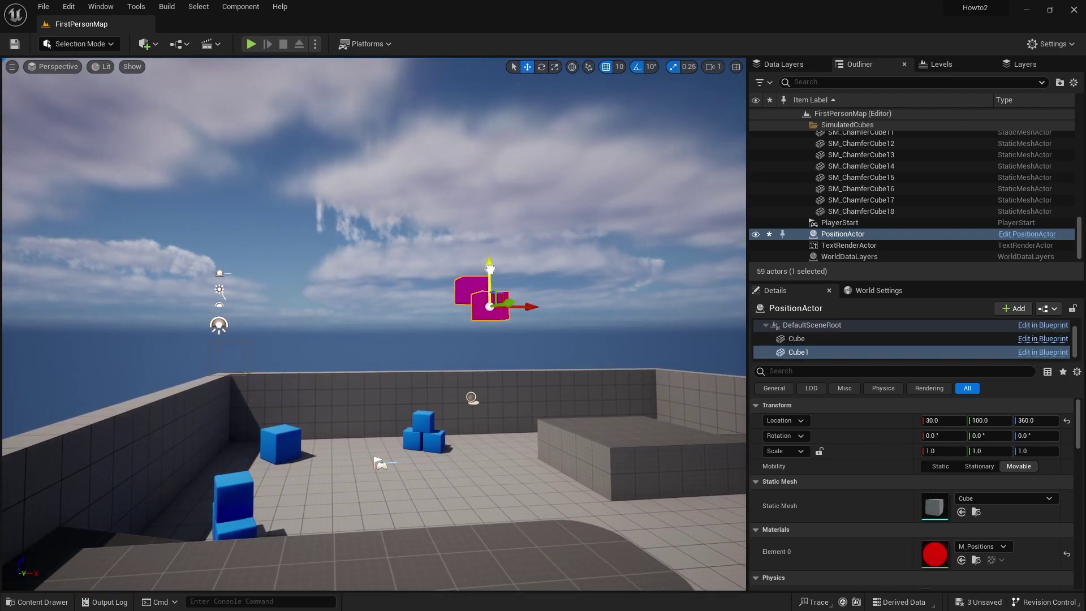
{"action": "left_click_drag", "start_coordinate": [489, 267], "coordinate": [489, 290]}
{"action": "key", "text": "w"}
{"action": "right_click_drag", "start_coordinate": [478, 402], "coordinate": [625, 524]}
{"action": "right_click_drag", "start_coordinate": [488, 355], "coordinate": [424, 301]}
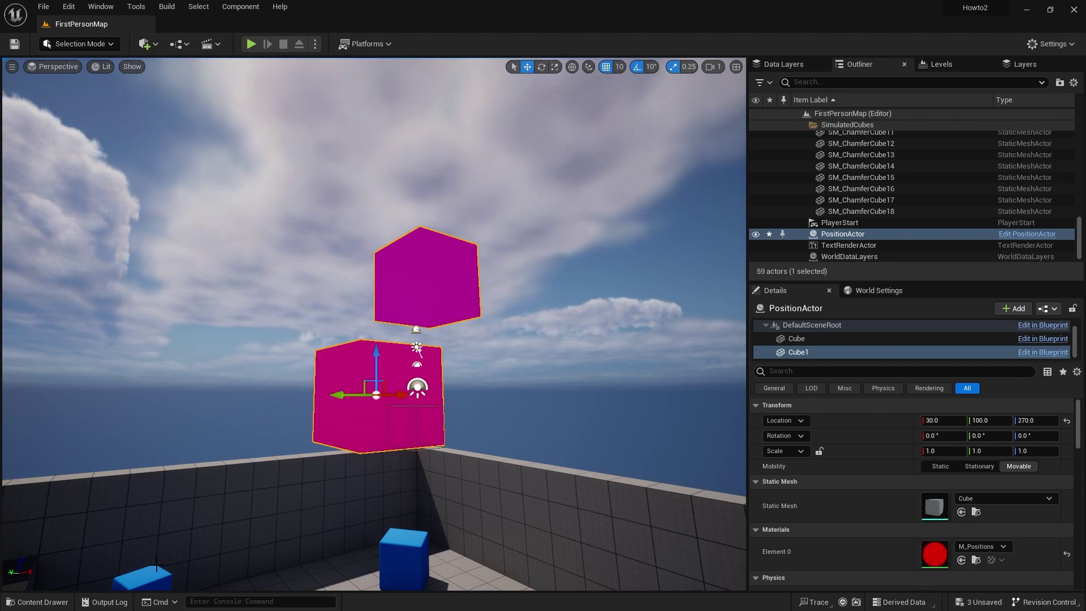
Reopen the M_Positions material
{"action": "left_click", "coordinate": [64, 603]}
{"action": "double_click", "coordinate": [560, 404]}
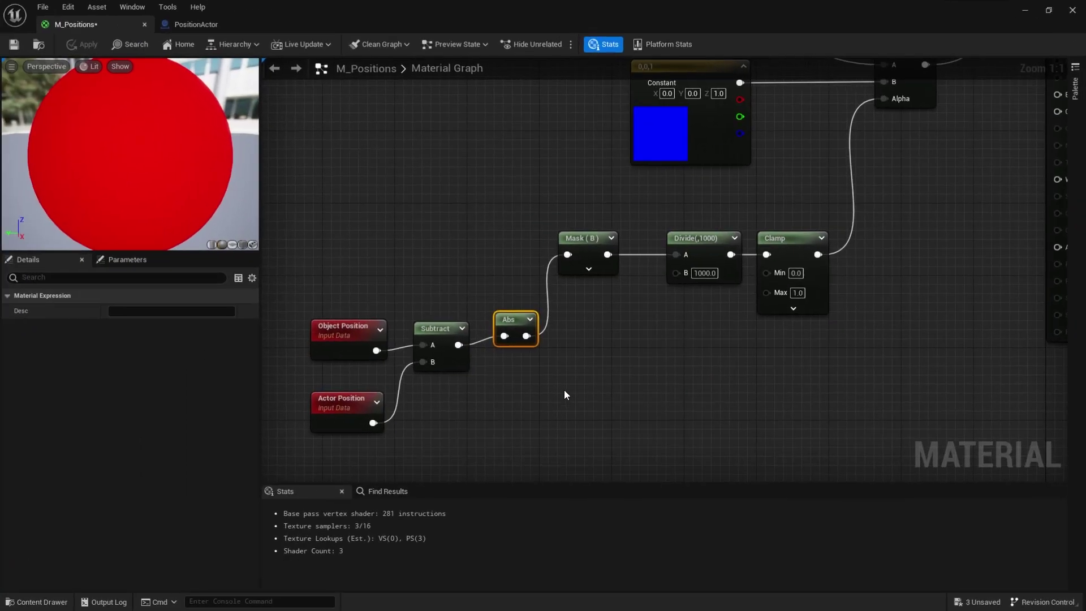